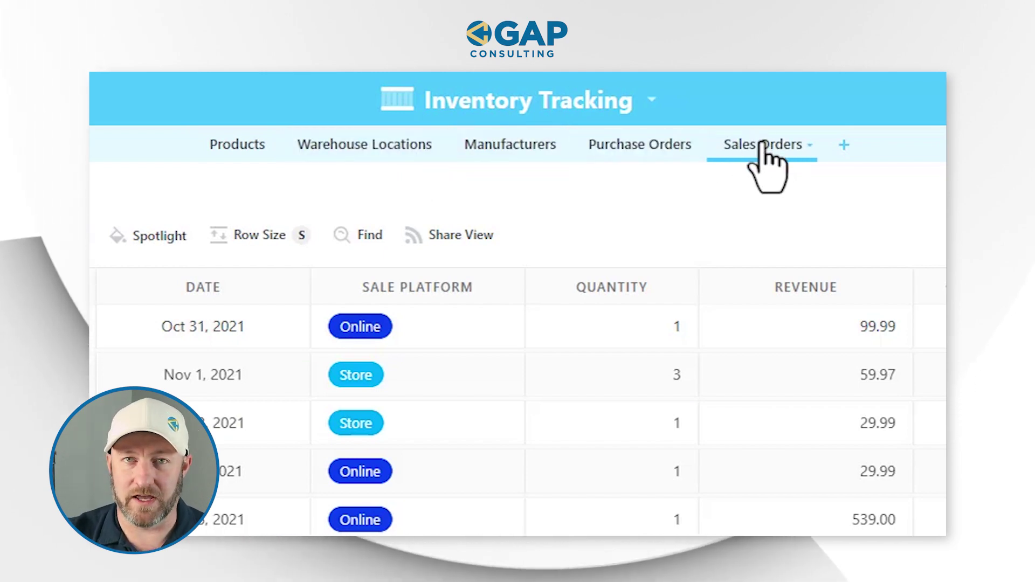
Step: Examine the date, sale platform, quantity and revenue fields of the records in the Sales Orders grid
left_click(249, 331)
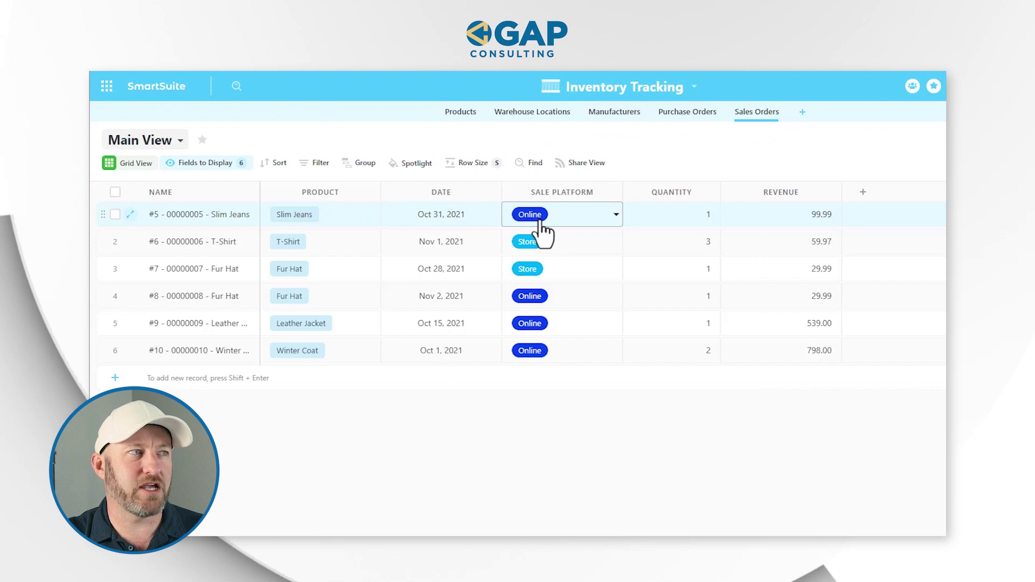
left_click(440, 218)
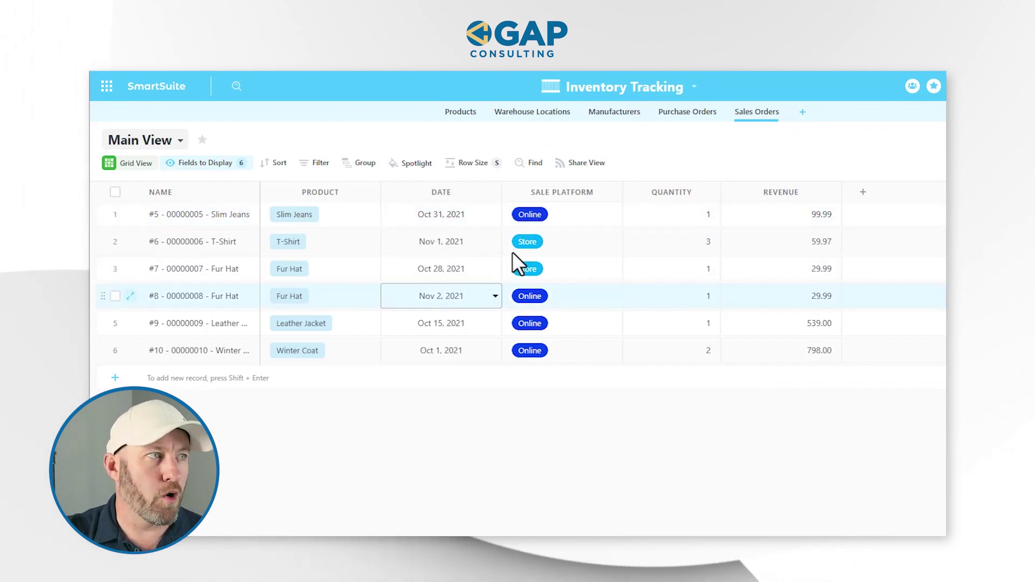
left_click(552, 213)
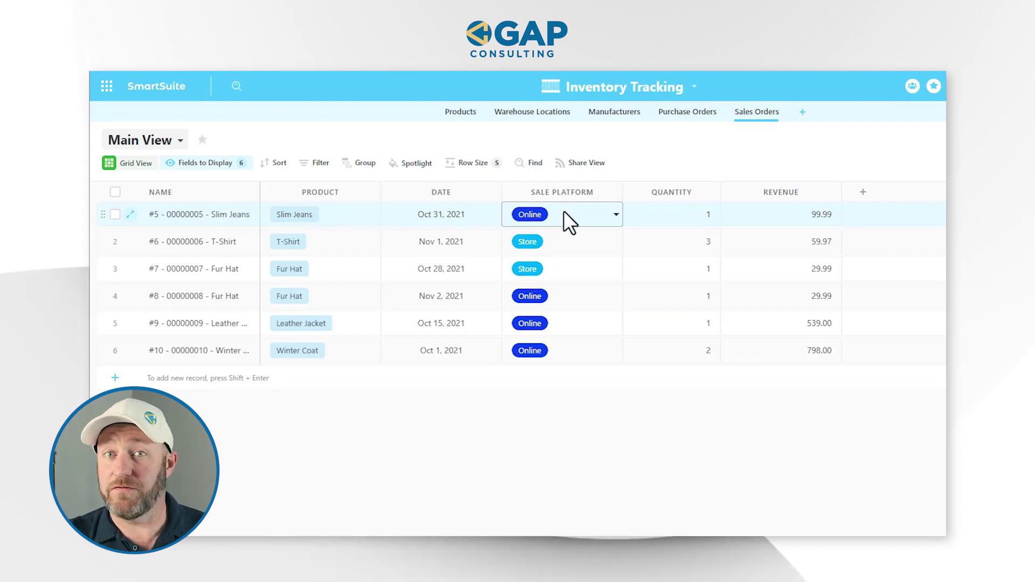
left_click(694, 219)
left_click(752, 222)
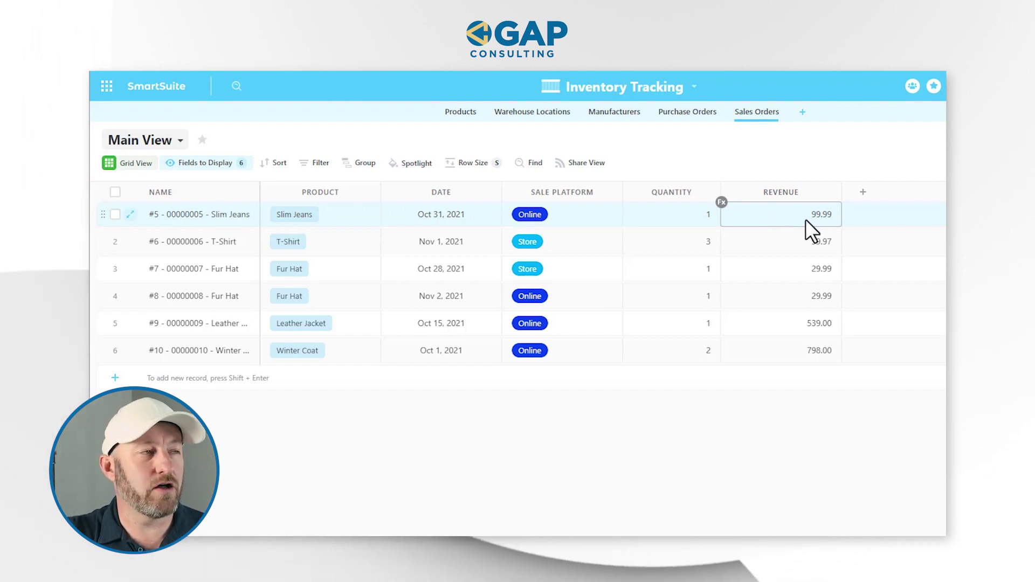
left_click(544, 222)
left_click(446, 347)
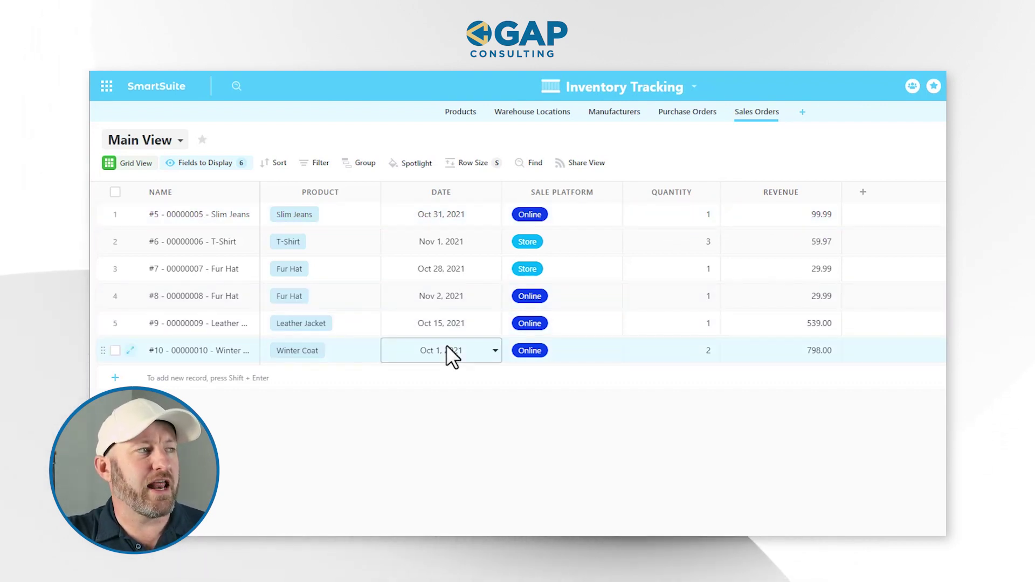
Step: Check the price in the Winter Coat product record linked to the last sales order
left_click(297, 356)
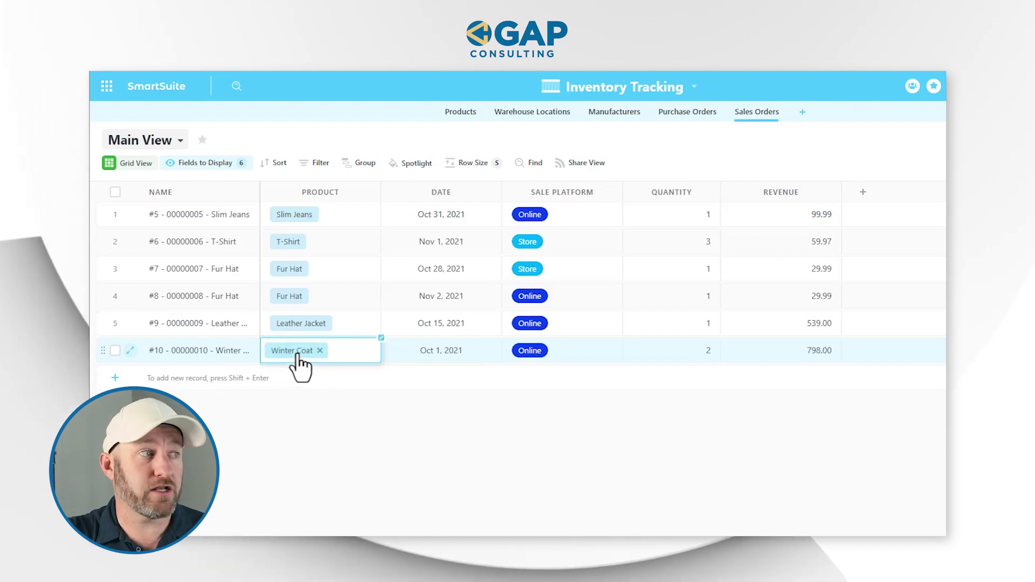
left_click(297, 356)
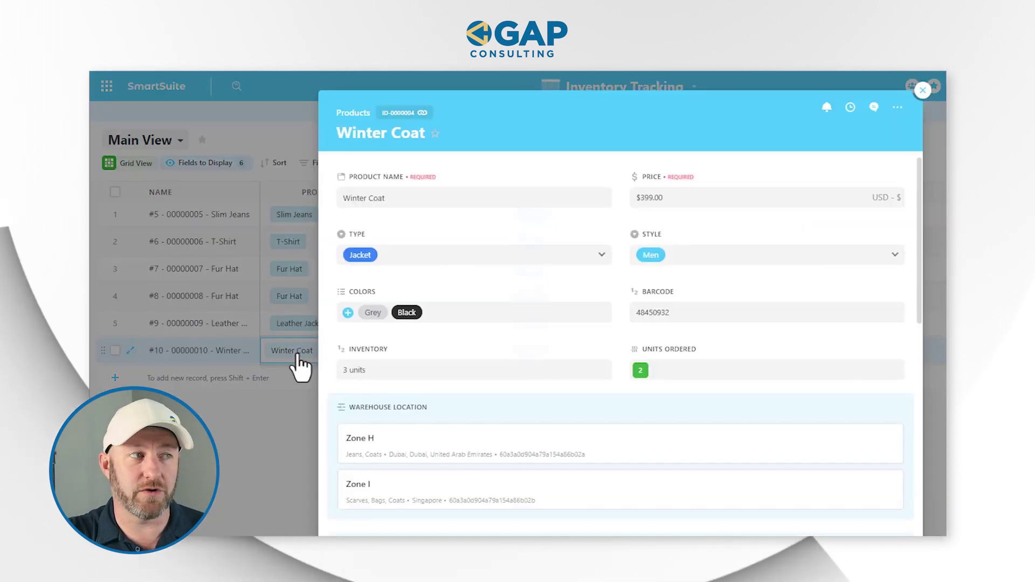
left_click(687, 206)
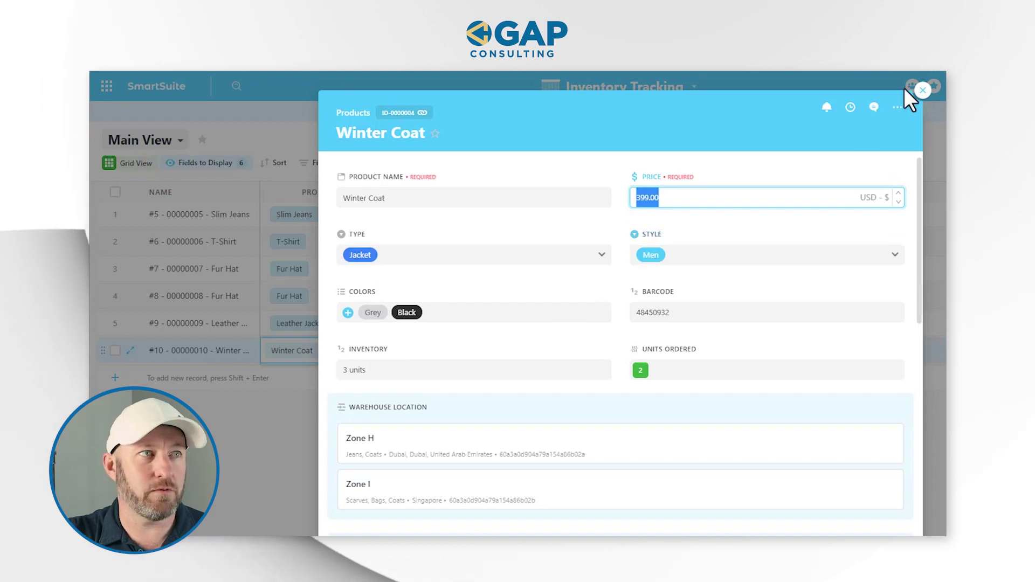
left_click(923, 90)
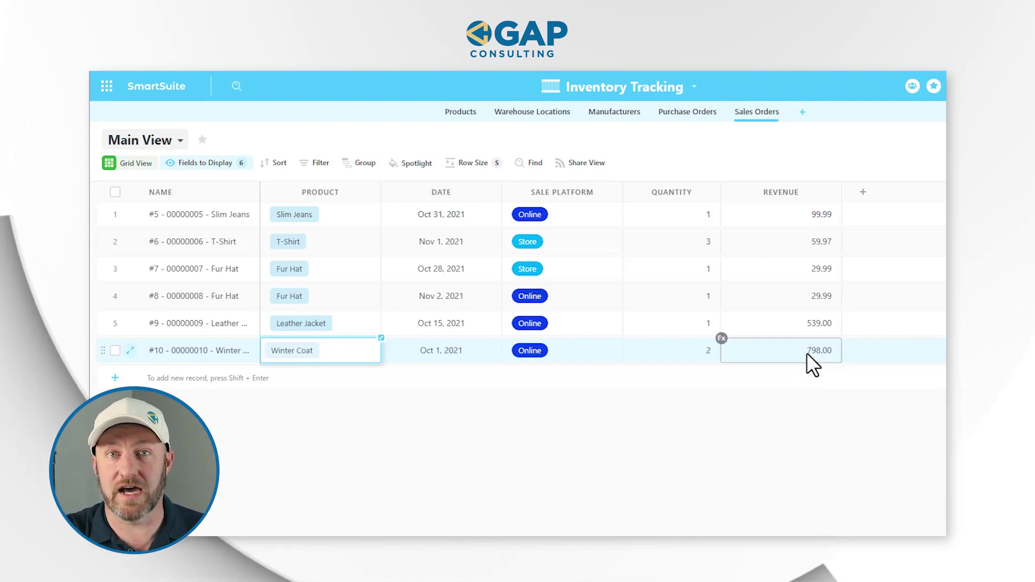
left_click(274, 115)
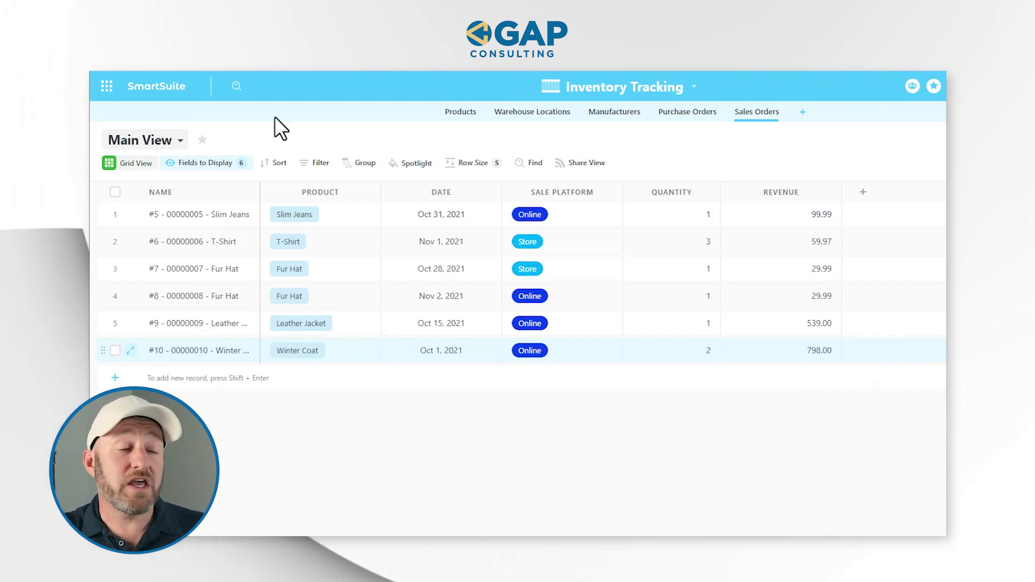
Step: Create a new public dashboard view for Sales Orders, keeping the name Dashboard
left_click(157, 141)
left_click(139, 341)
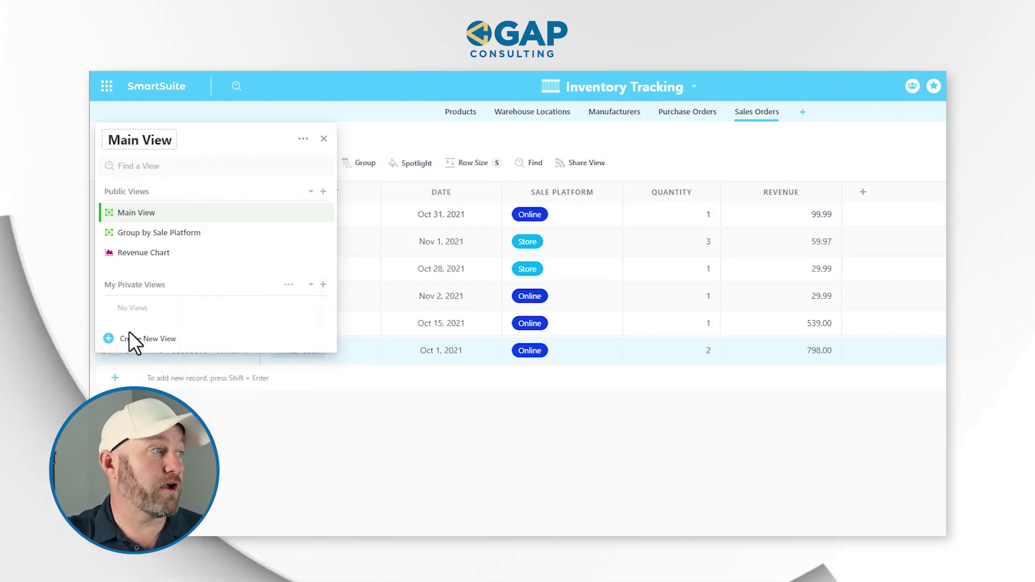
mouse_move(134, 344)
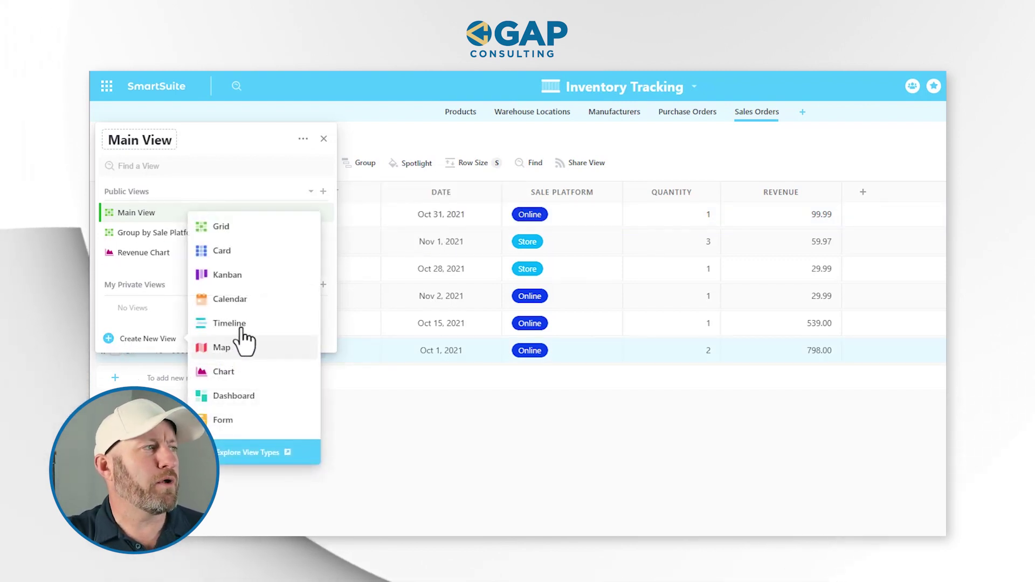
mouse_move(234, 398)
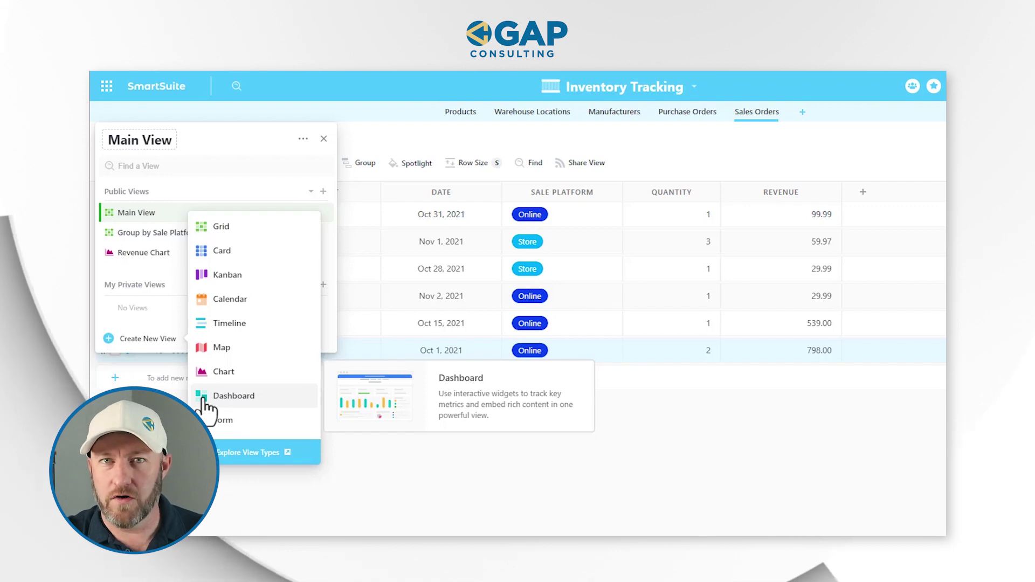
left_click(267, 396)
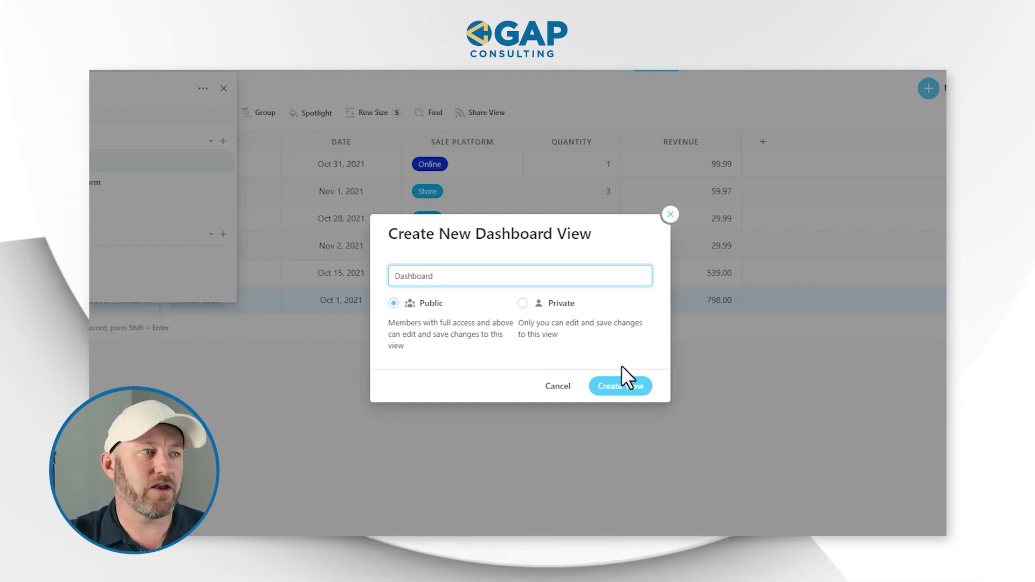
left_click(620, 387)
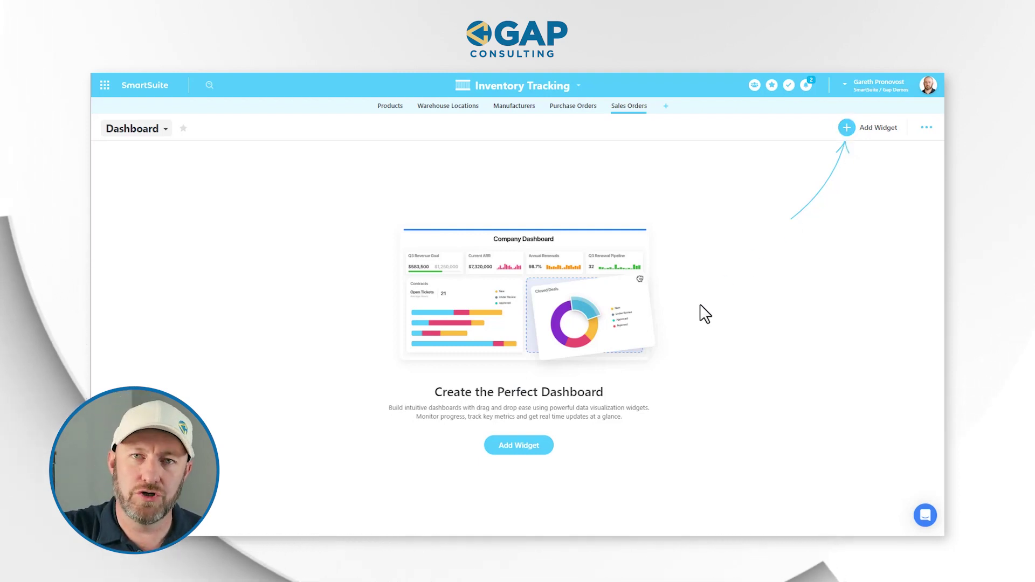
Step: Browse the widget library and start a Column Chart widget for the empty dashboard
left_click(534, 450)
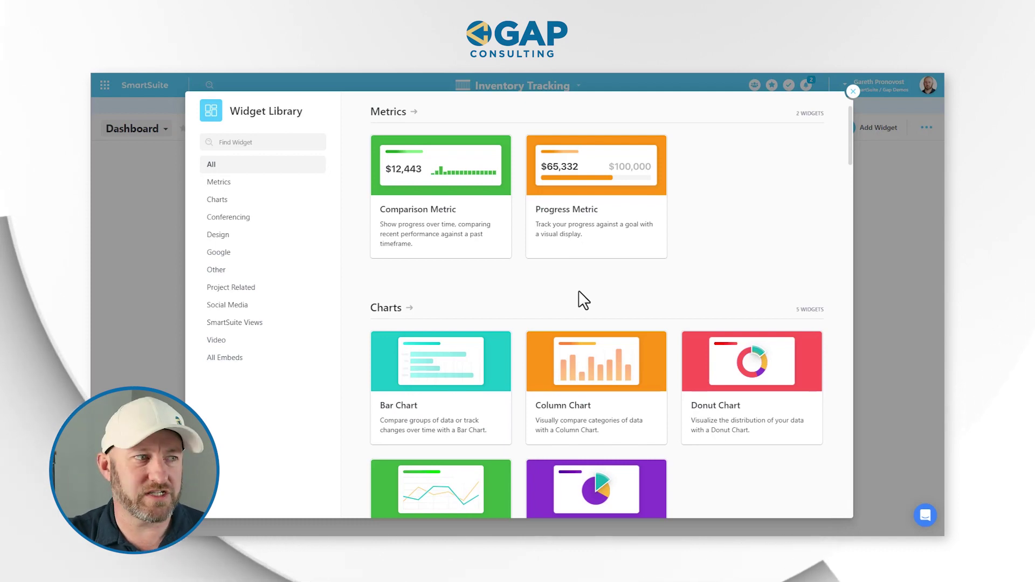
scroll(593, 300, "down", 4)
scroll(596, 298, "up", 4)
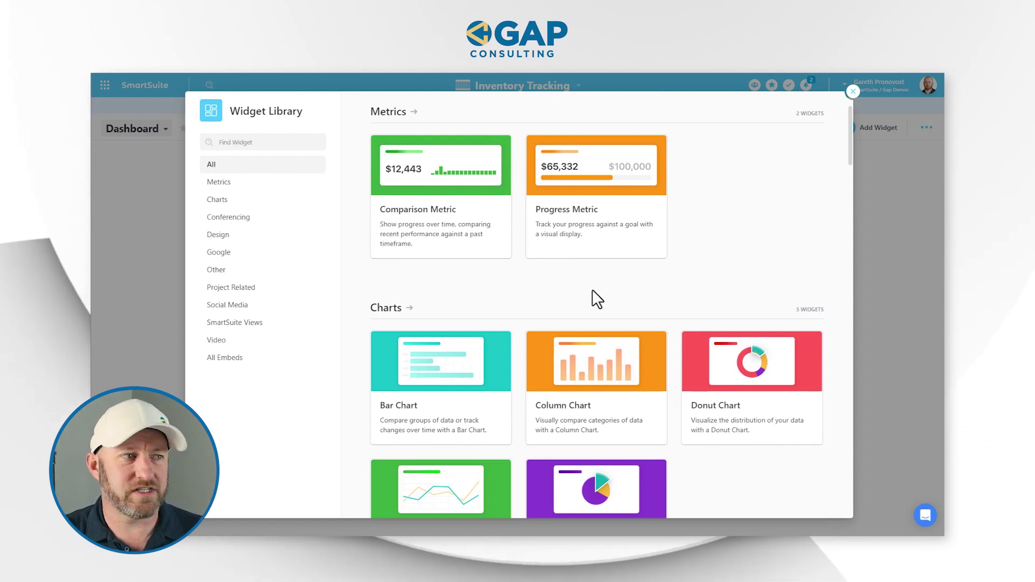
scroll(595, 292, "down", 2)
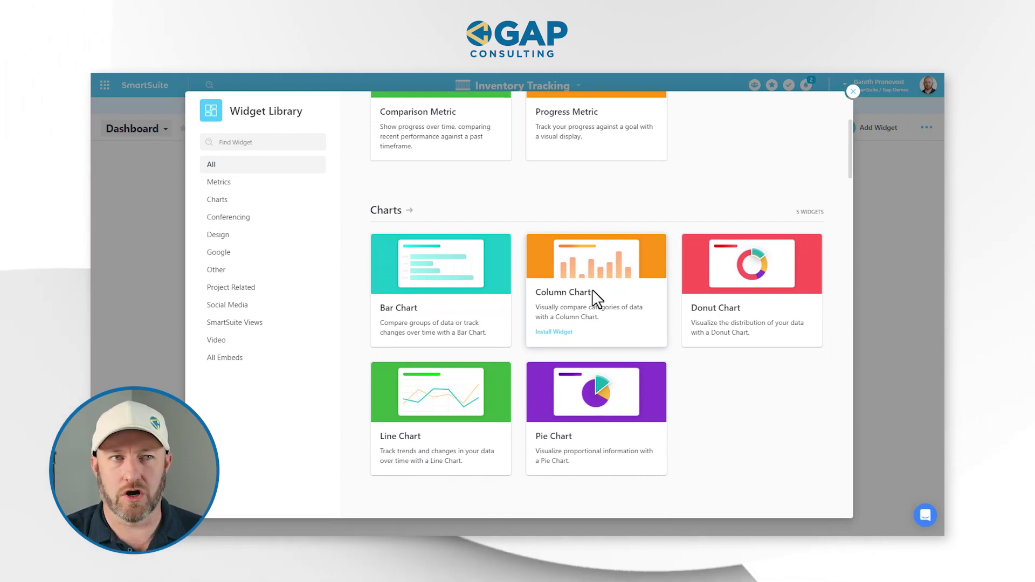
left_click(592, 292)
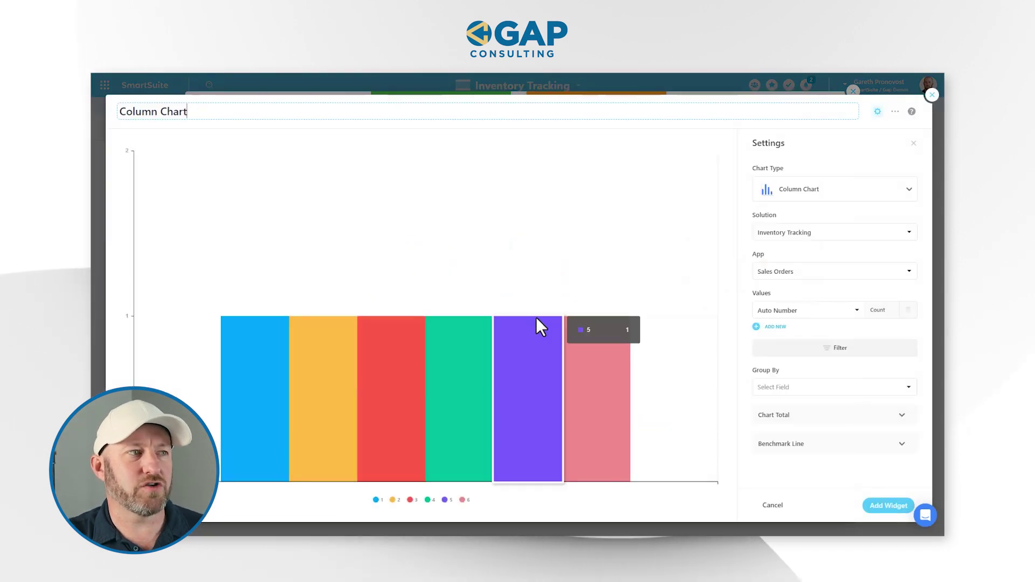
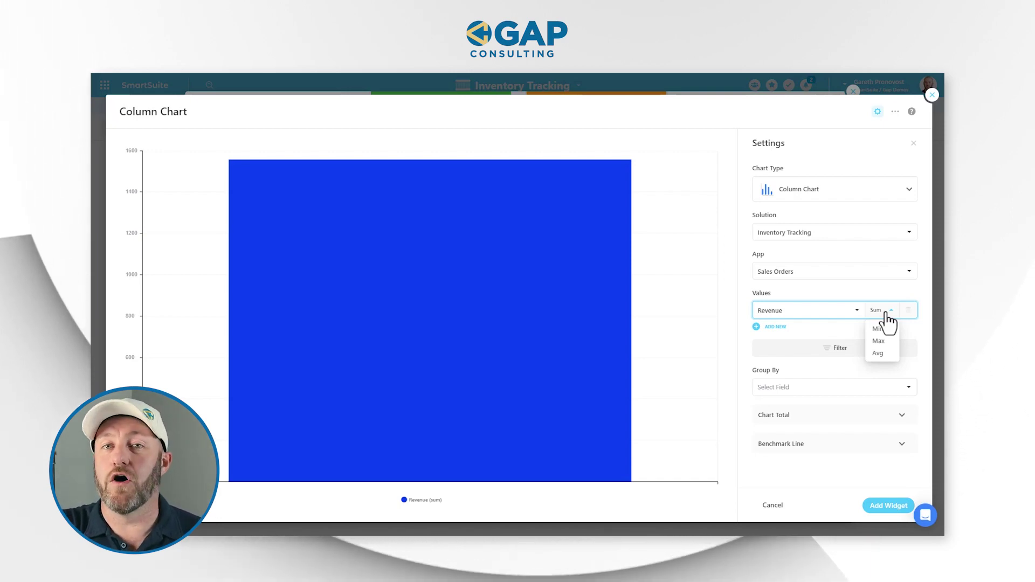
Step: Try filtering the column chart to records whose Date is the past month, and remove that filter again
left_click(844, 331)
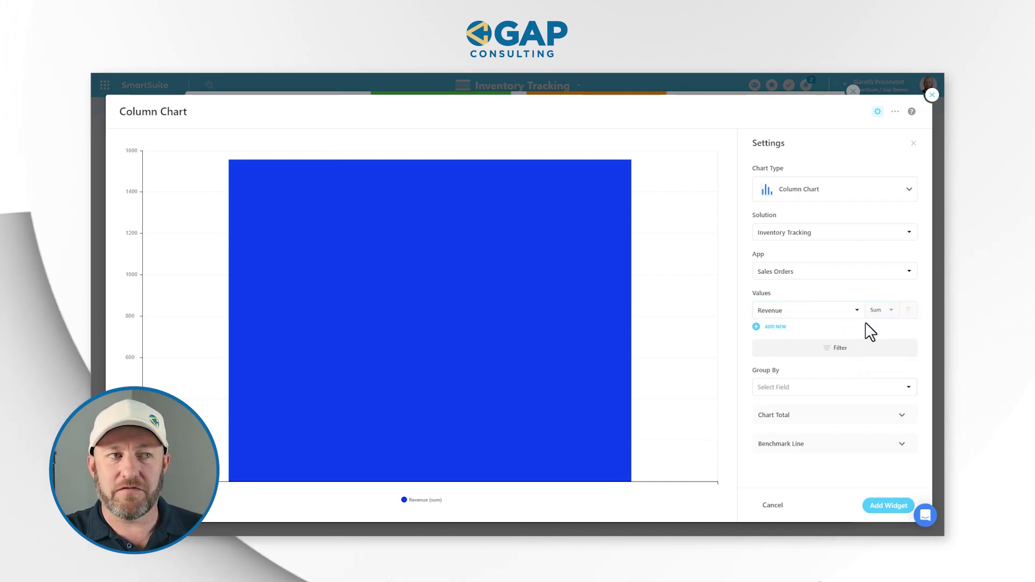
left_click(838, 352)
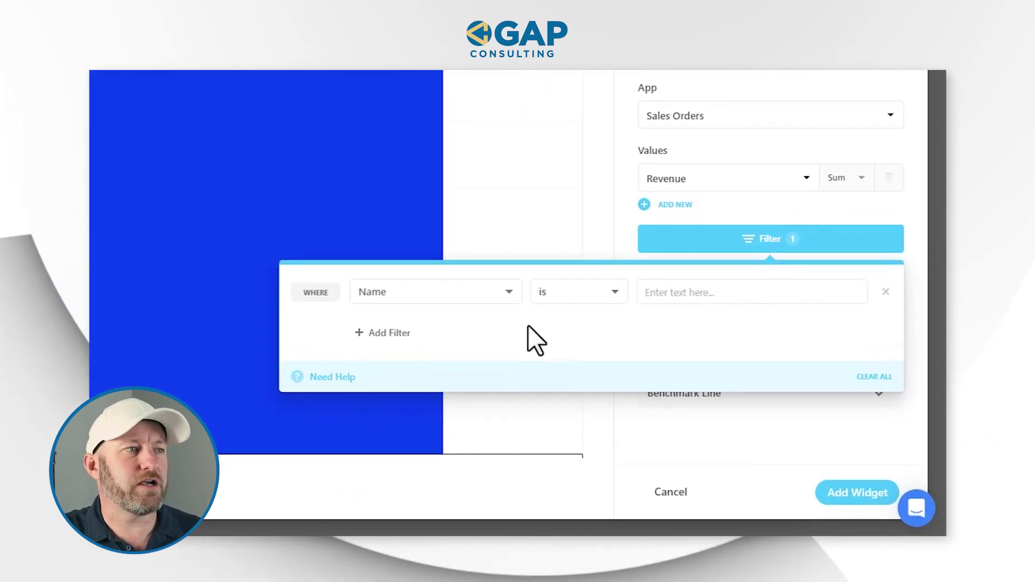
left_click(461, 299)
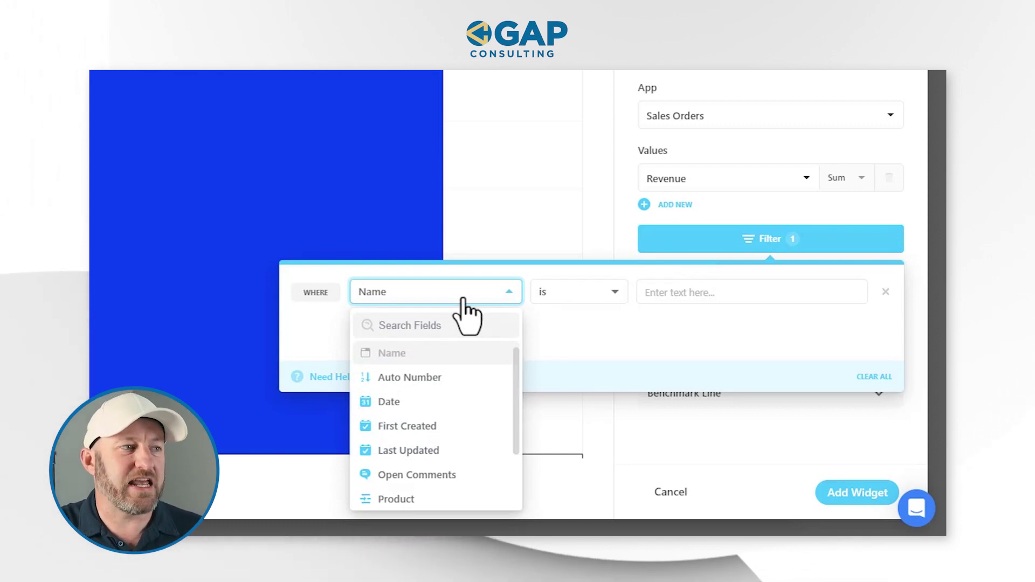
left_click(415, 404)
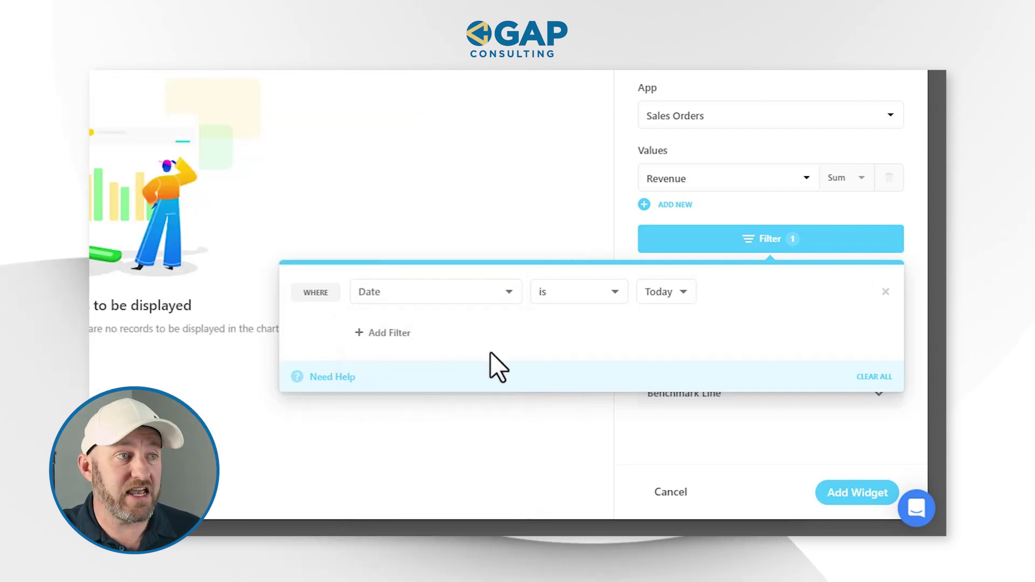
left_click(581, 298)
left_click(657, 296)
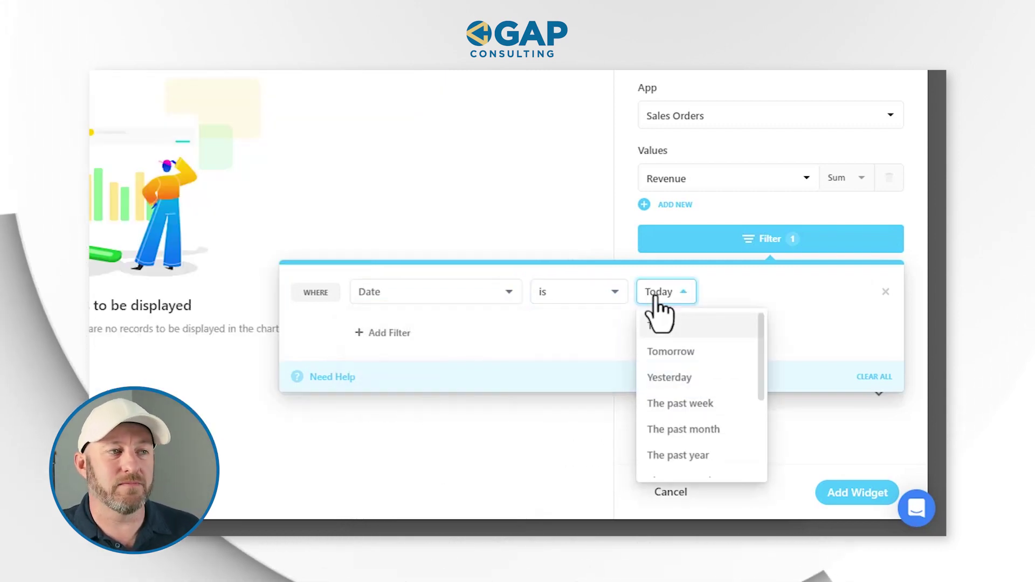
left_click(686, 431)
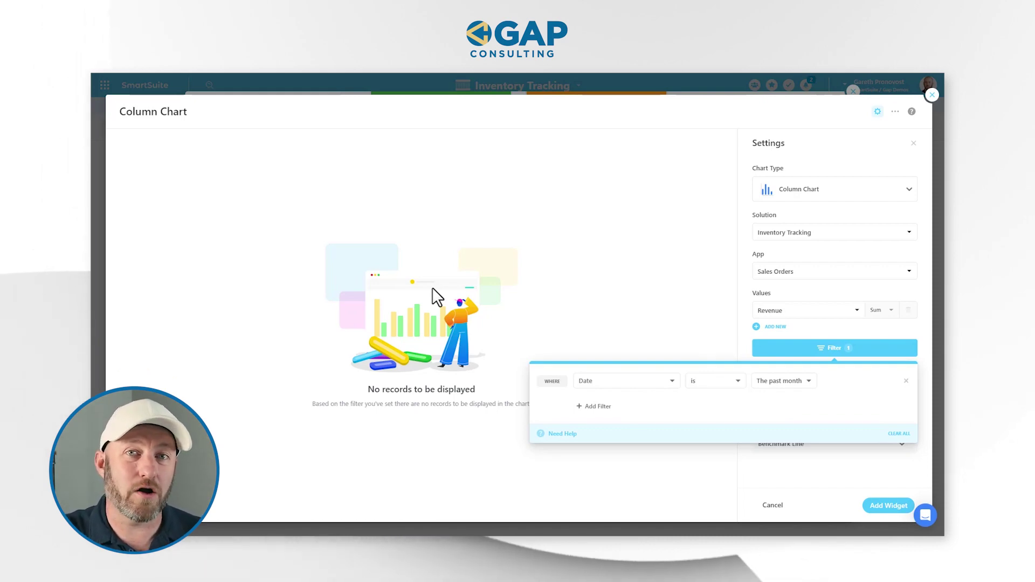
left_click(904, 380)
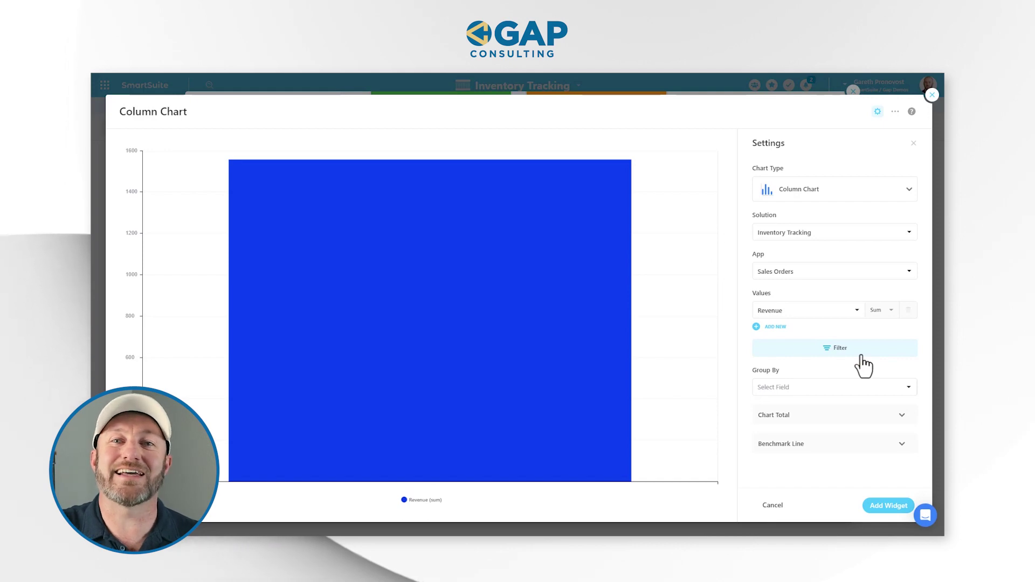
Step: Group the column chart's revenue by the Date field in weekly intervals
left_click(837, 389)
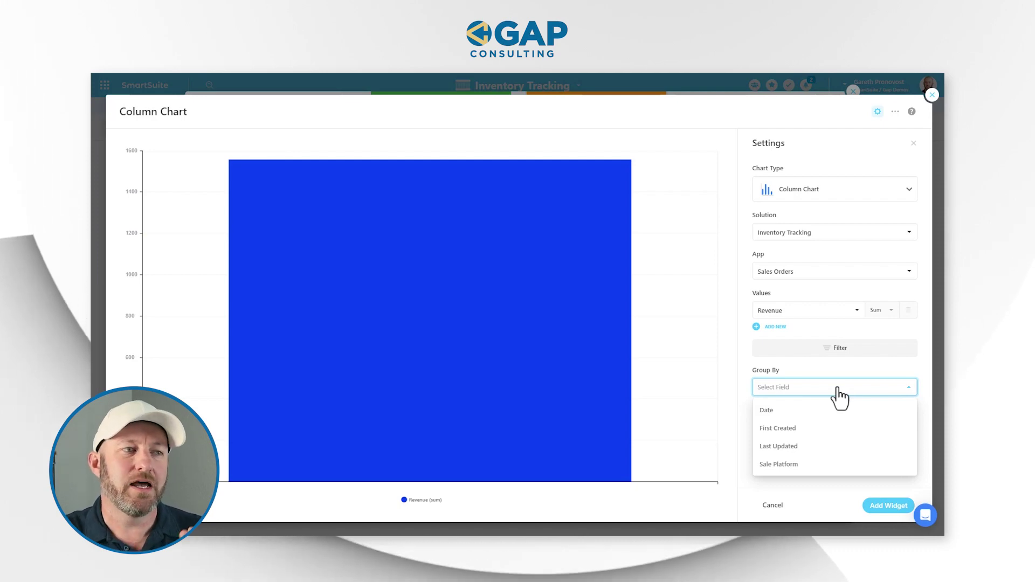
left_click(836, 411)
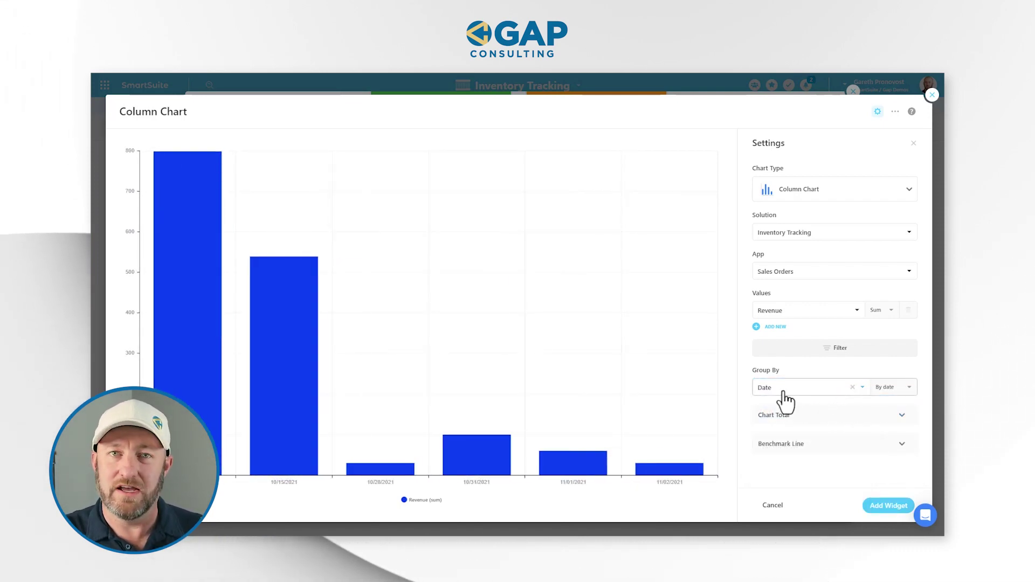
left_click(883, 391)
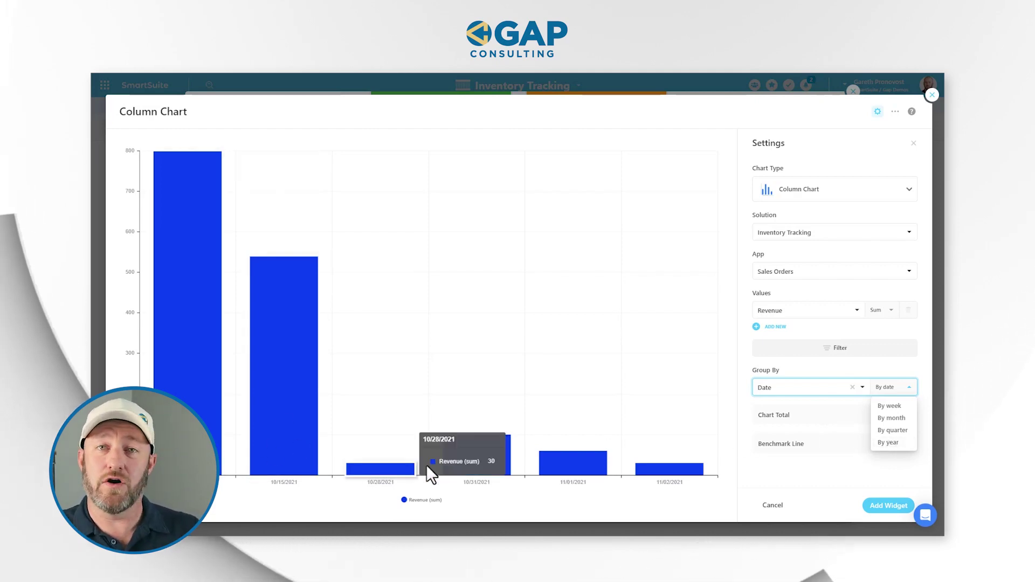
mouse_move(559, 460)
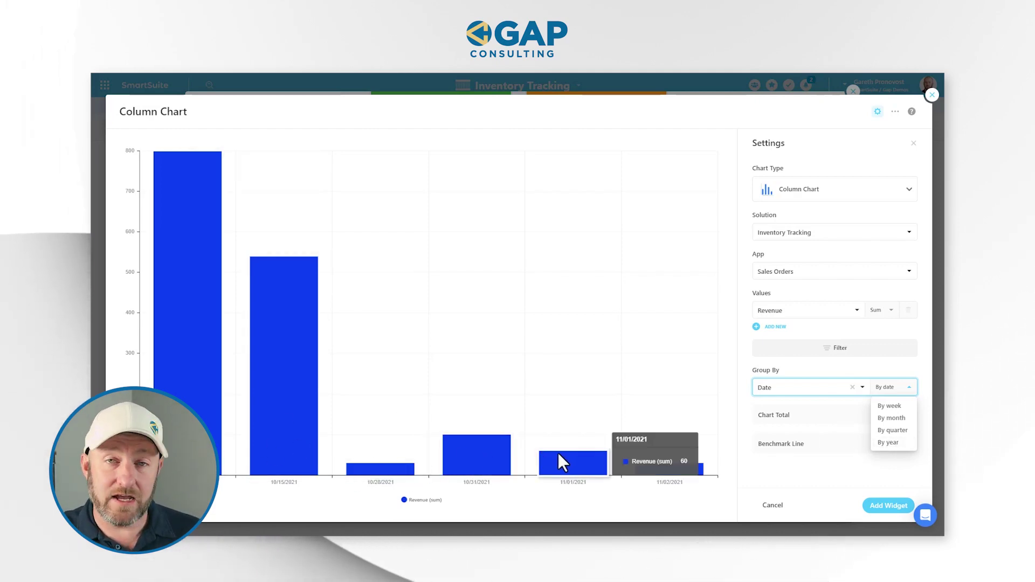
left_click(885, 409)
mouse_move(338, 415)
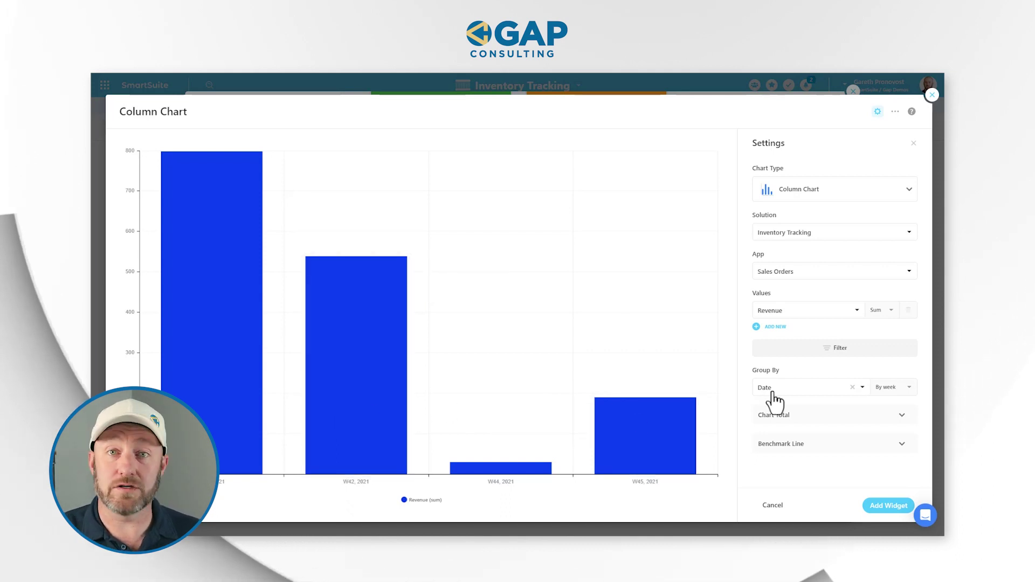
Step: Change the chart's date grouping to by month
left_click(887, 388)
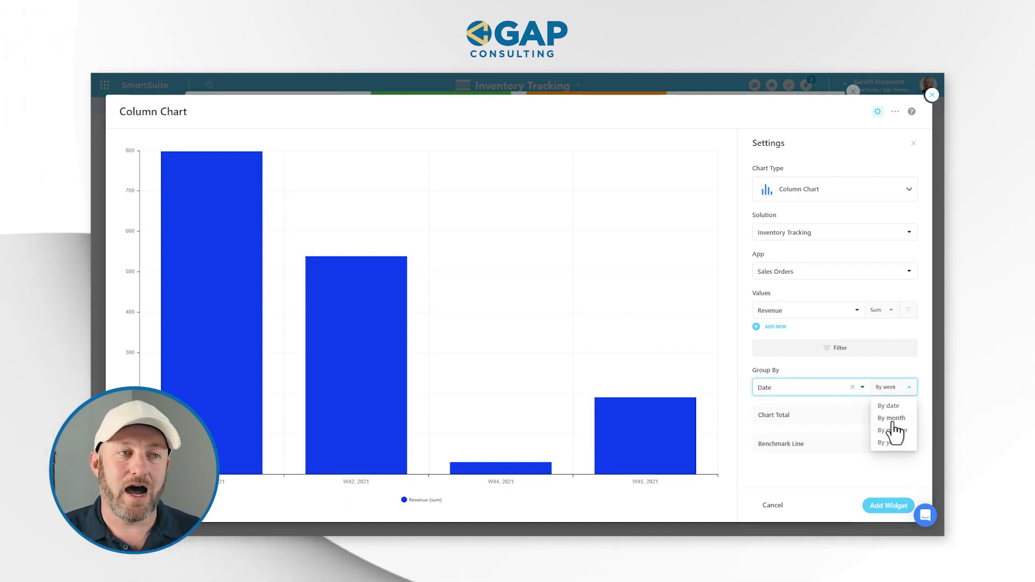
left_click(892, 420)
mouse_move(542, 468)
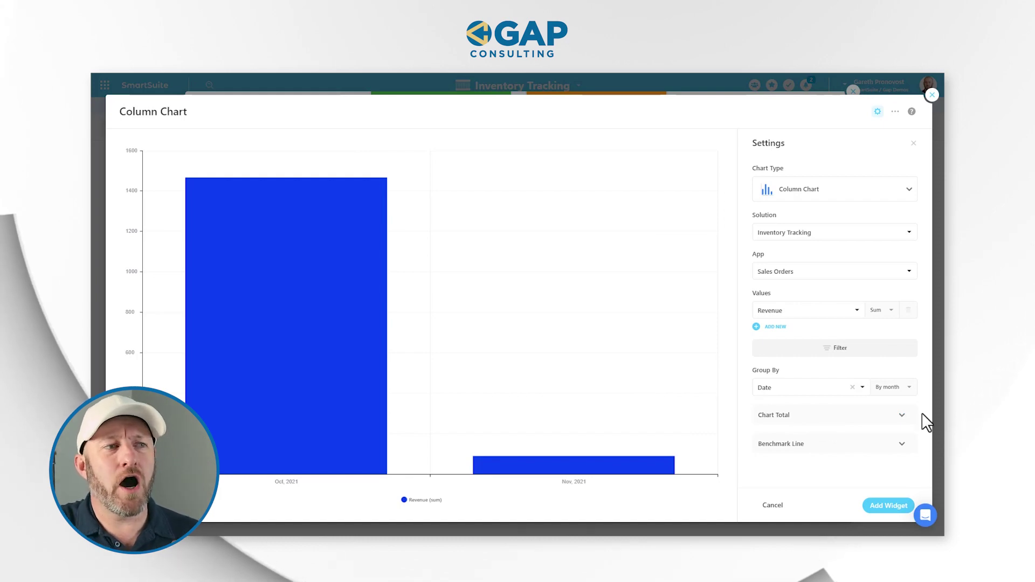
Step: Add a chart total to the column chart that shows the sum of Revenue
left_click(877, 426)
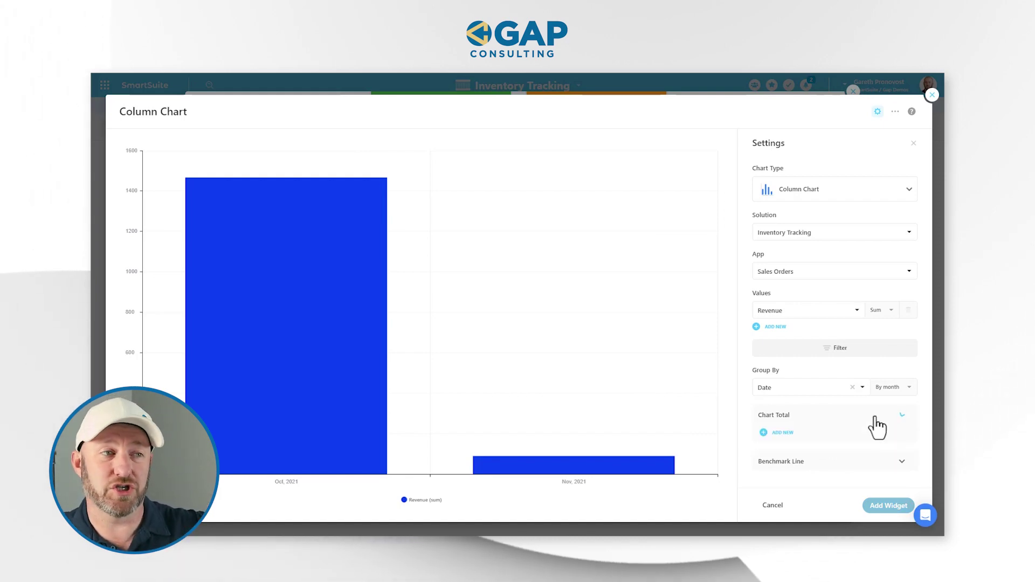
left_click(787, 436)
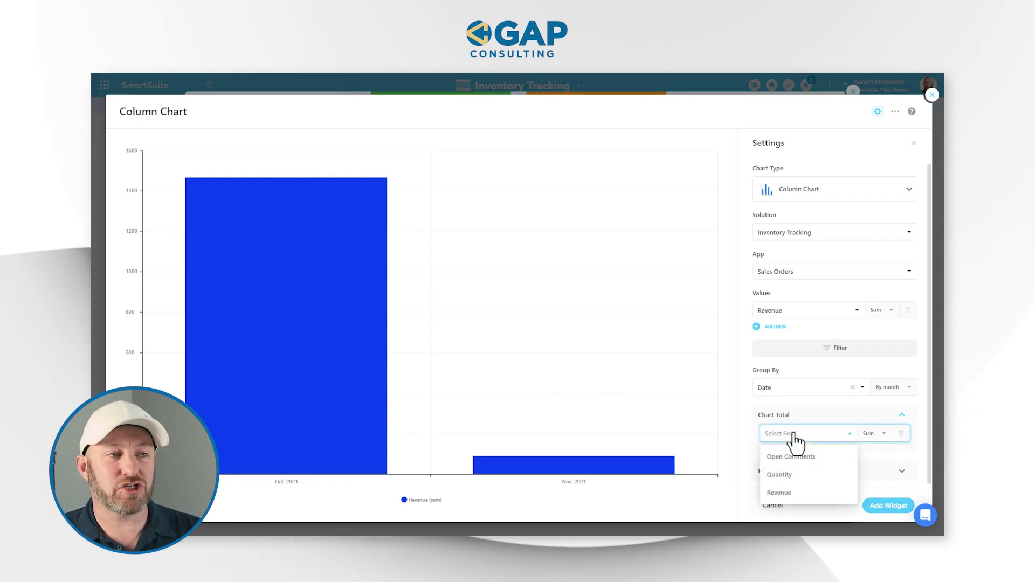
left_click(801, 493)
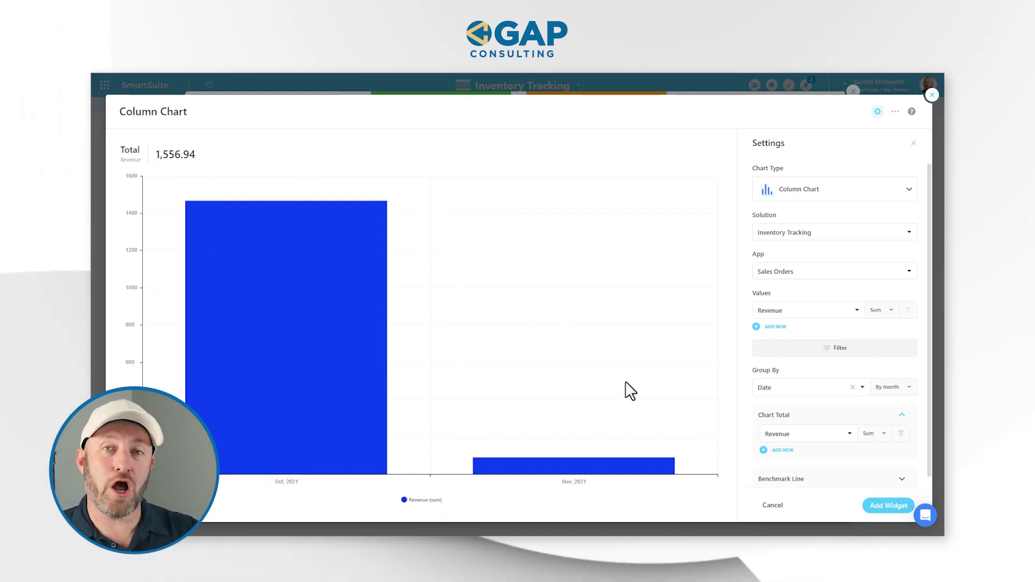
Step: Add a benchmark line named Sales Target at 1000 and place the finished column chart on the dashboard
mouse_move(325, 402)
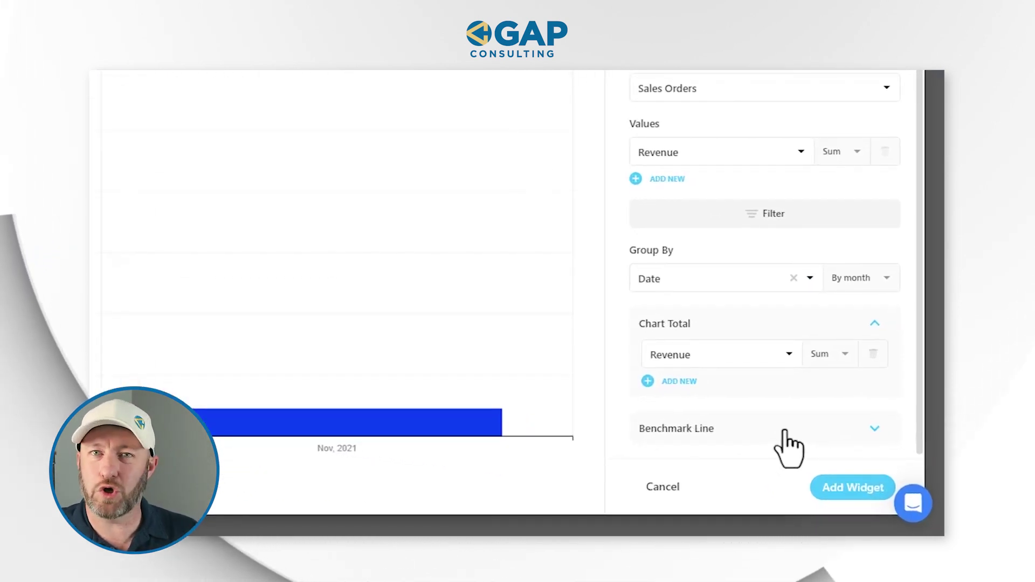
scroll(797, 437, "down", 1)
left_click(680, 428)
left_click(742, 420)
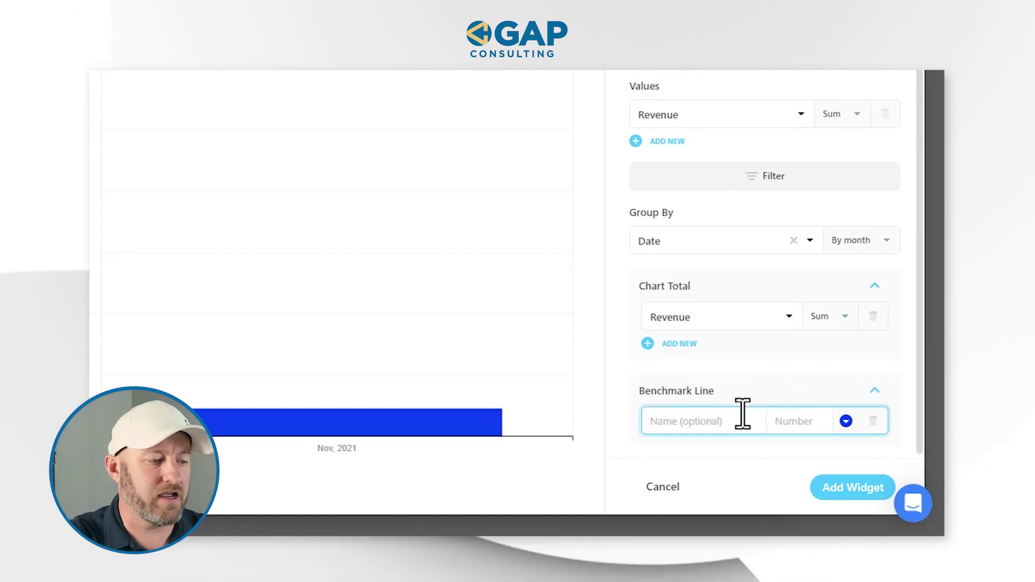
type("S")
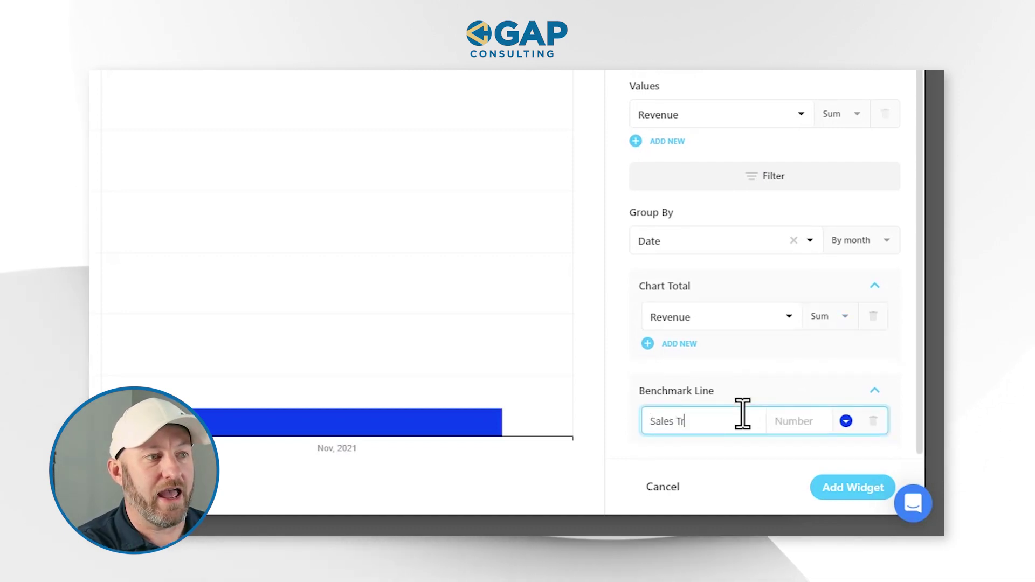
type("ales Target")
key("Tab")
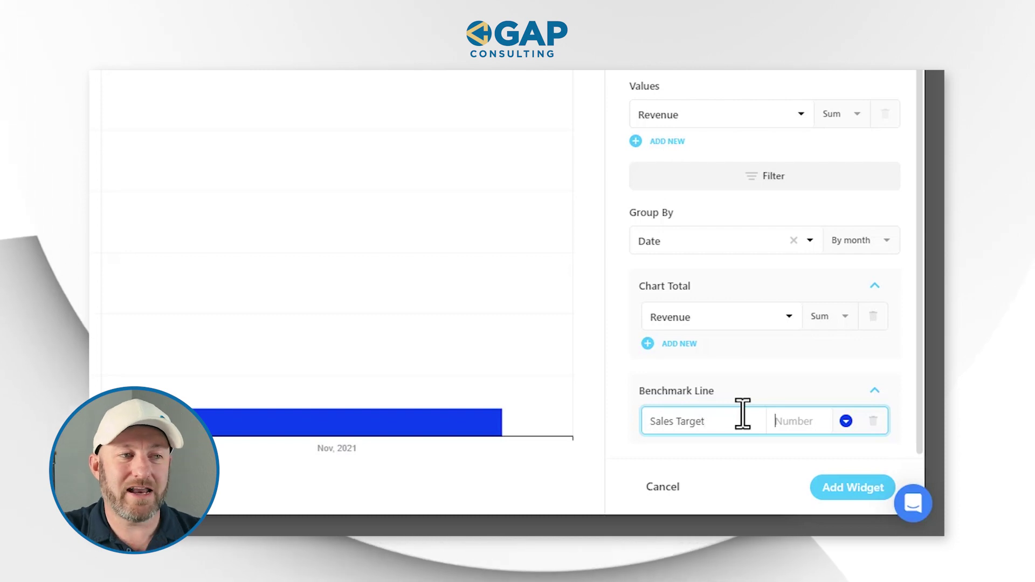
type("100")
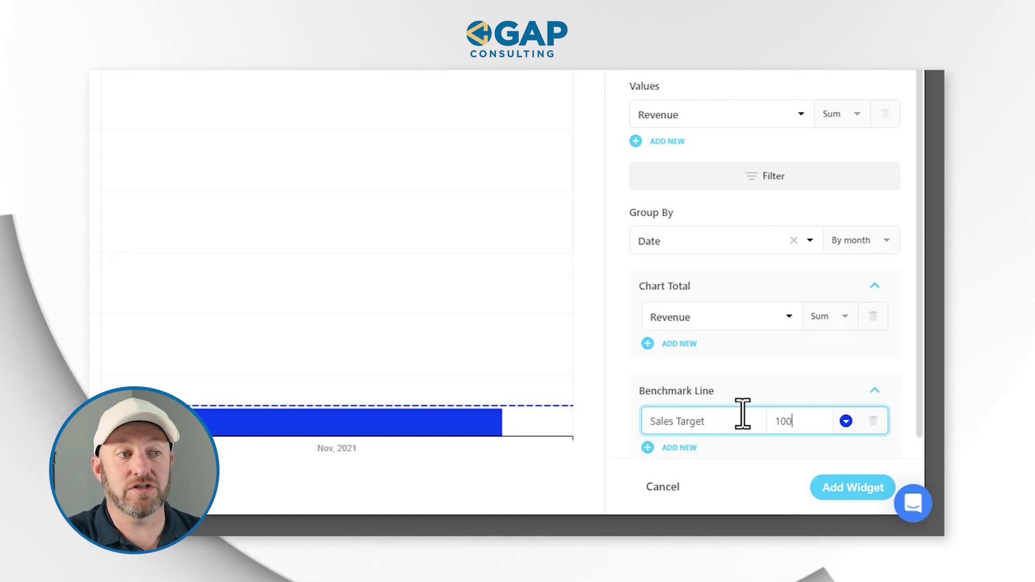
type("0")
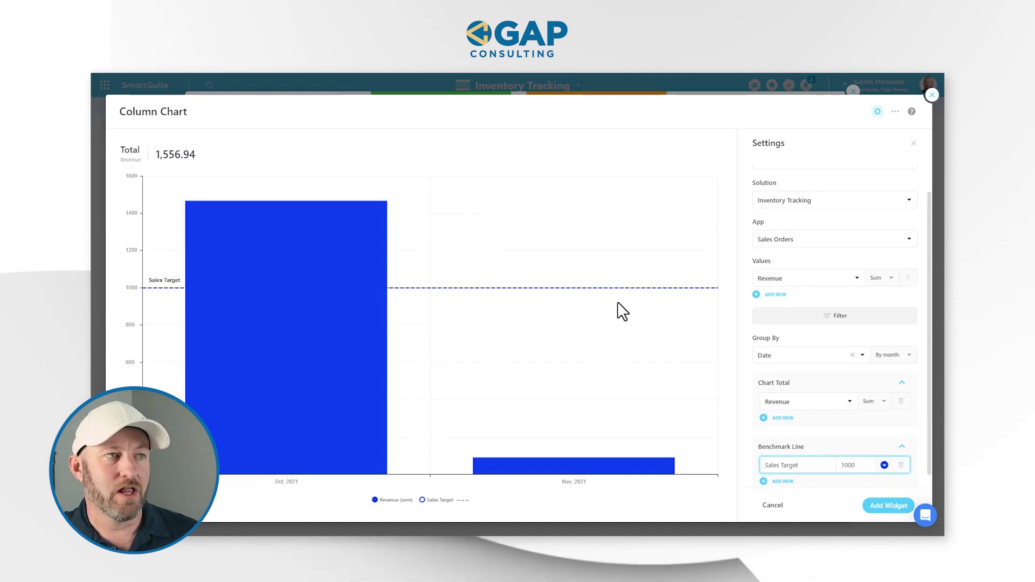
mouse_move(291, 267)
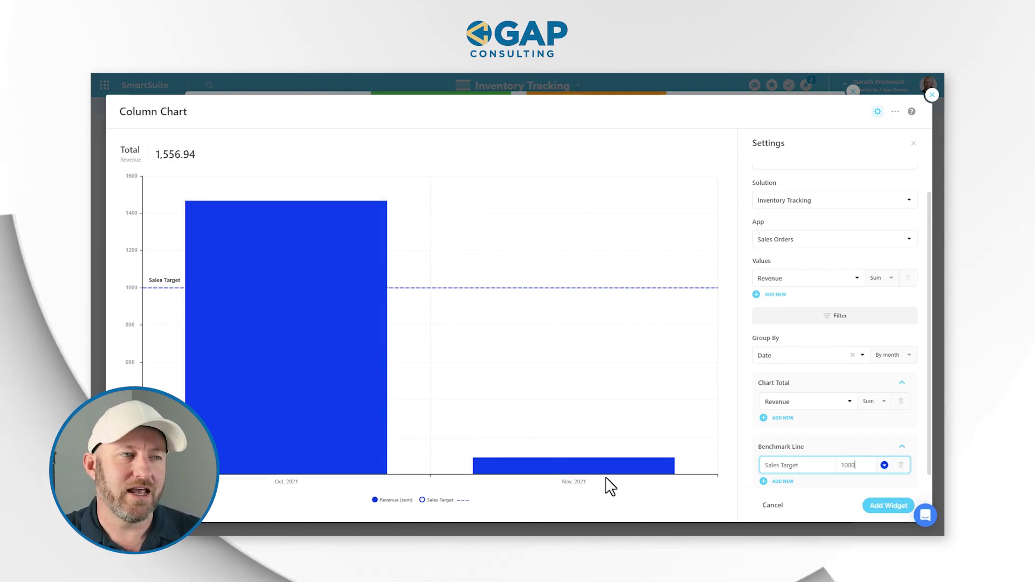
mouse_move(600, 464)
scroll(865, 454, "down", 1)
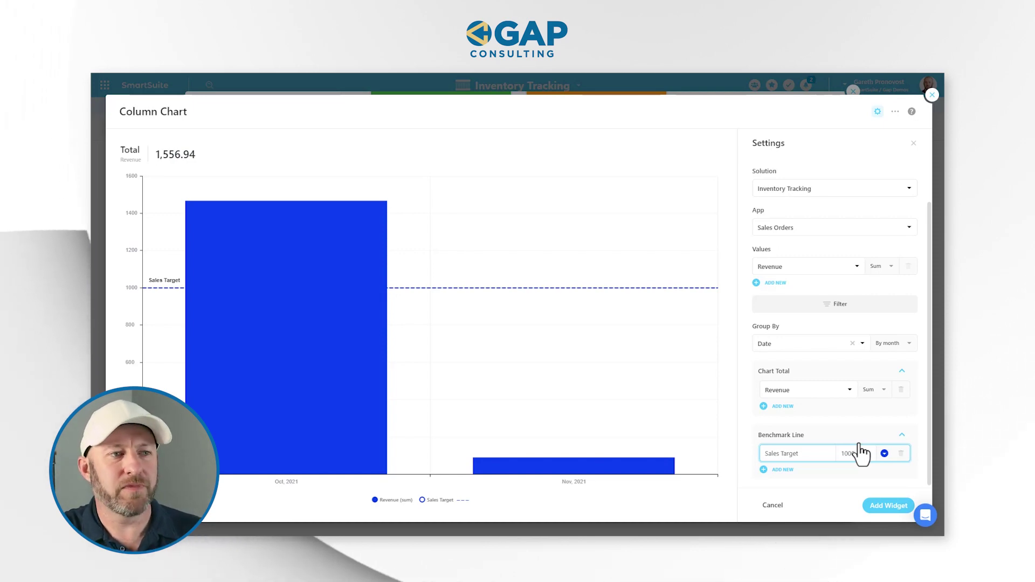
left_click(888, 505)
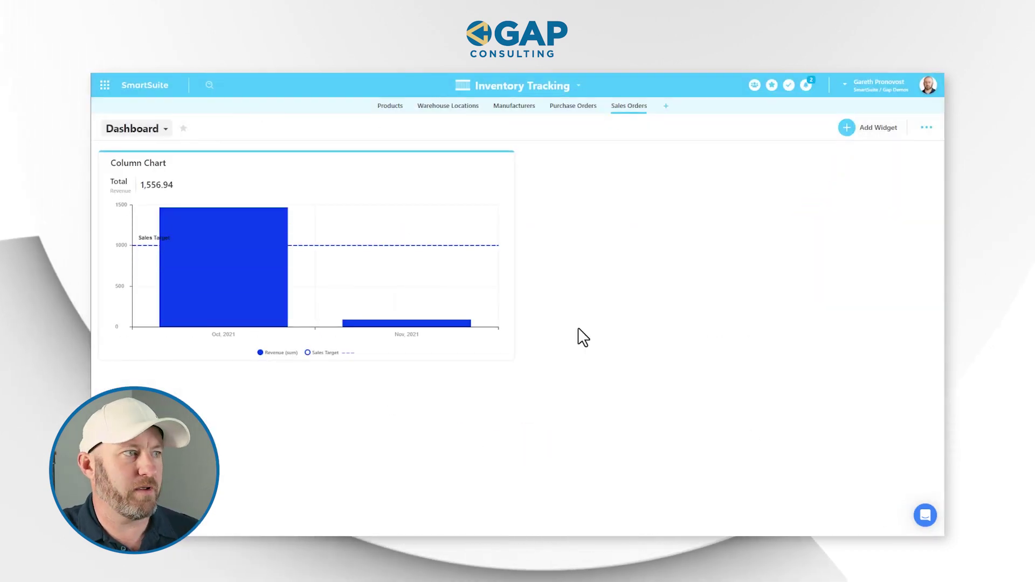
Step: Make the column chart widget slightly taller and move it to the right half of the dashboard
mouse_move(513, 361)
left_mouse_down()
mouse_move(403, 296)
mouse_move(512, 365)
left_mouse_up()
left_click_drag(557, 393, 536, 365)
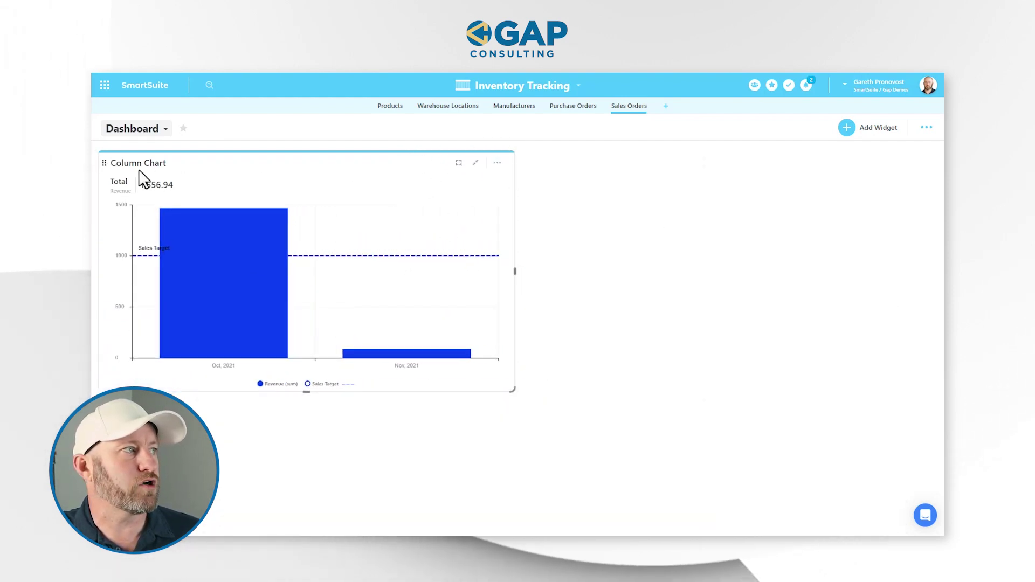
left_click_drag(114, 166, 504, 167)
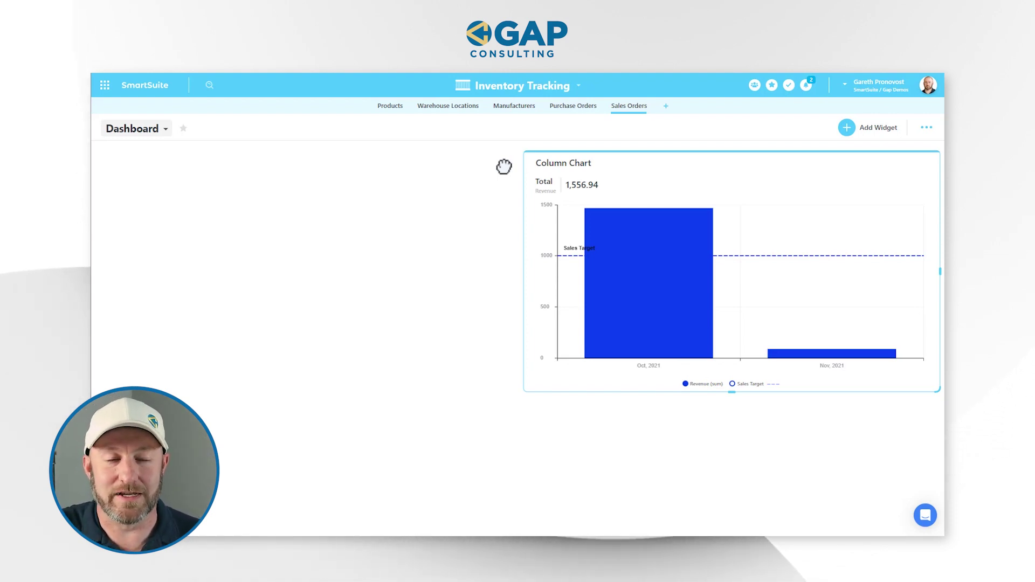
Step: Browse the widget library from Metrics through SmartSuite Views and start a Grid View widget
mouse_move(747, 173)
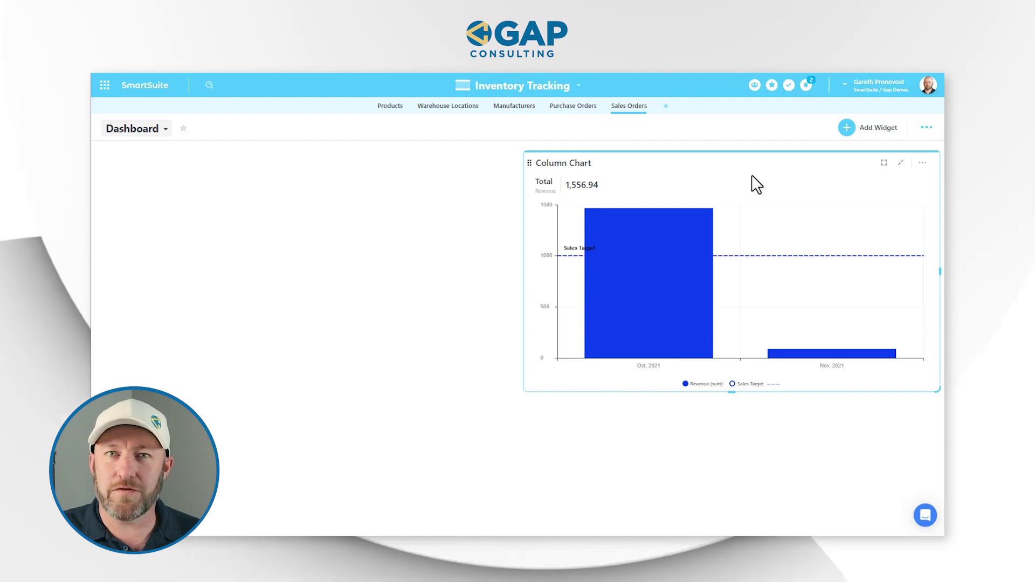
left_click(847, 129)
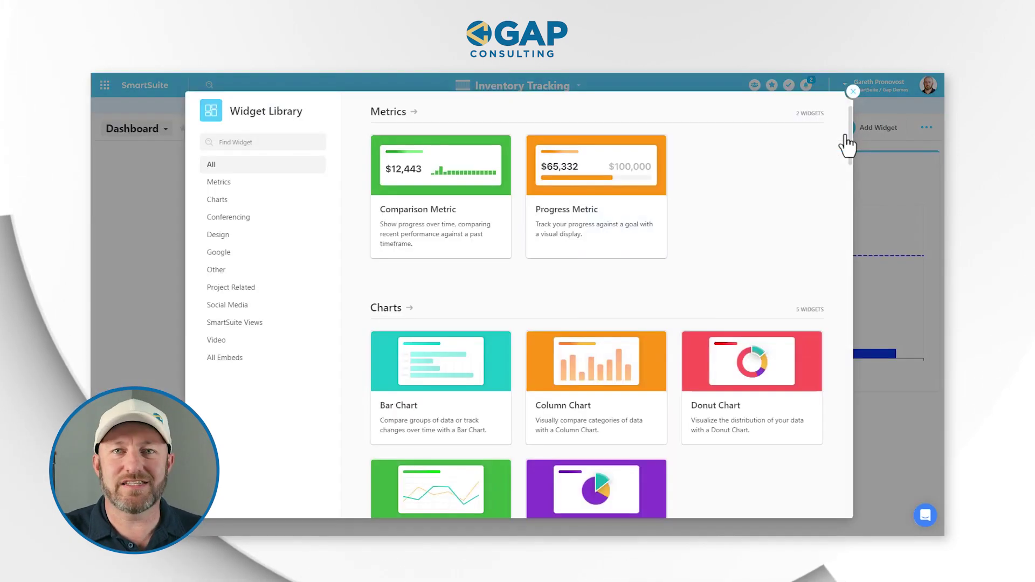
scroll(559, 351, "down", 9)
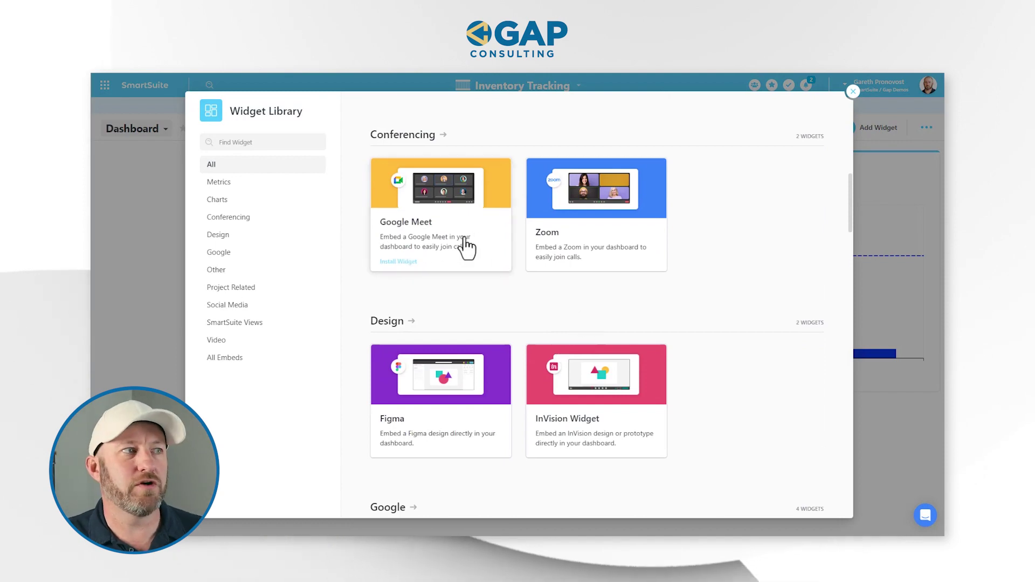
mouse_move(577, 242)
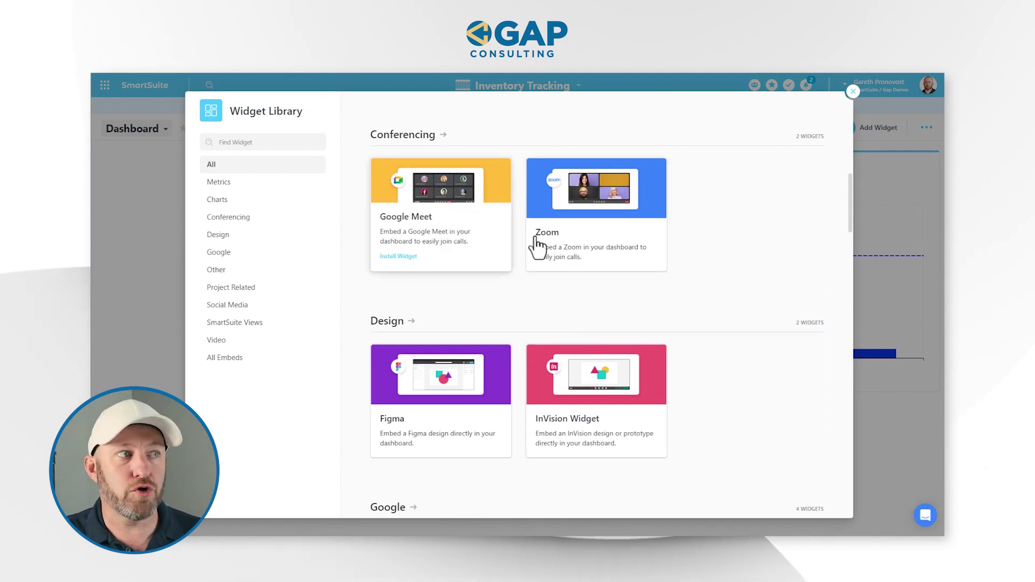
scroll(544, 280, "down", 2)
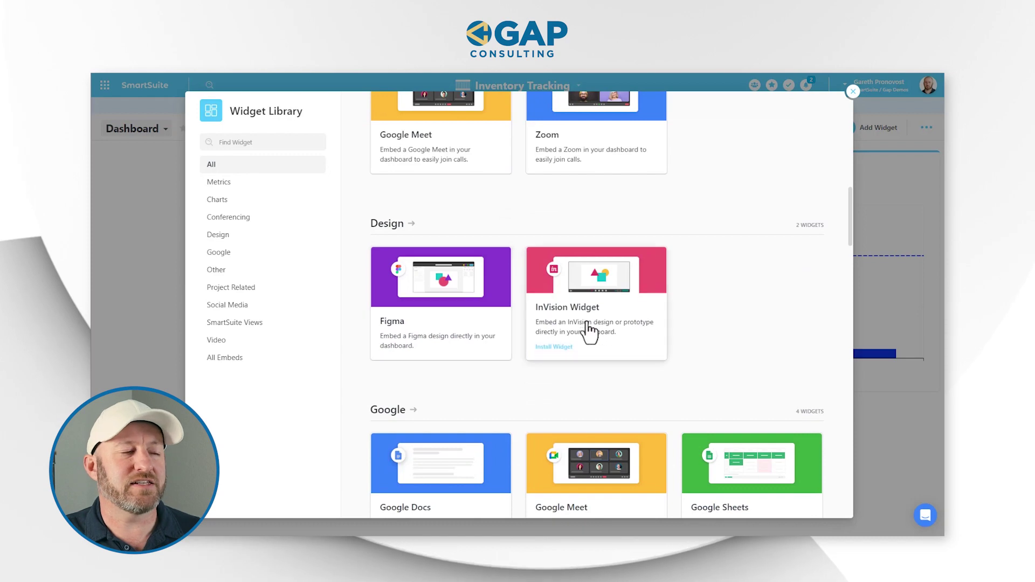
mouse_move(584, 340)
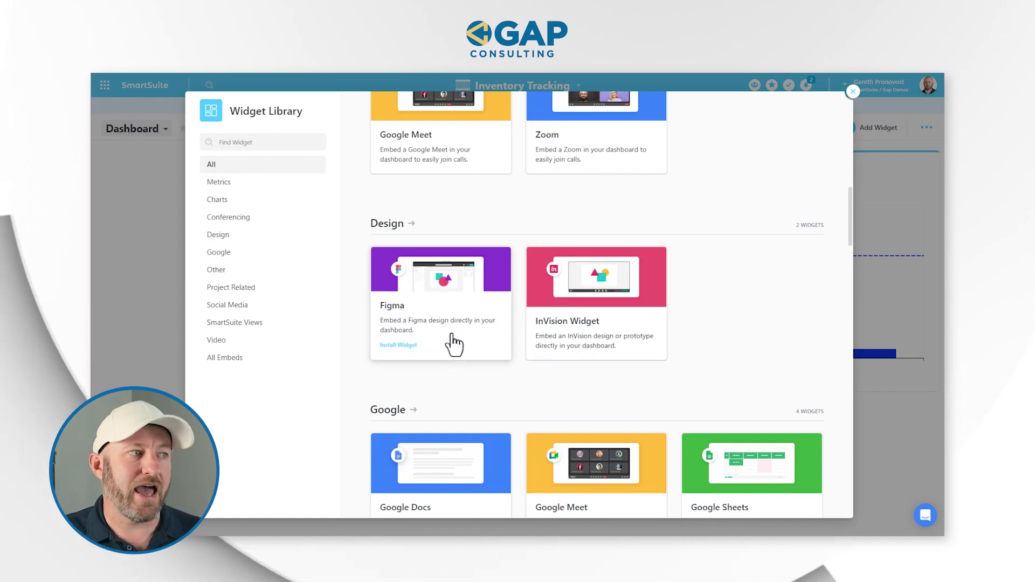
scroll(450, 343, "down", 4)
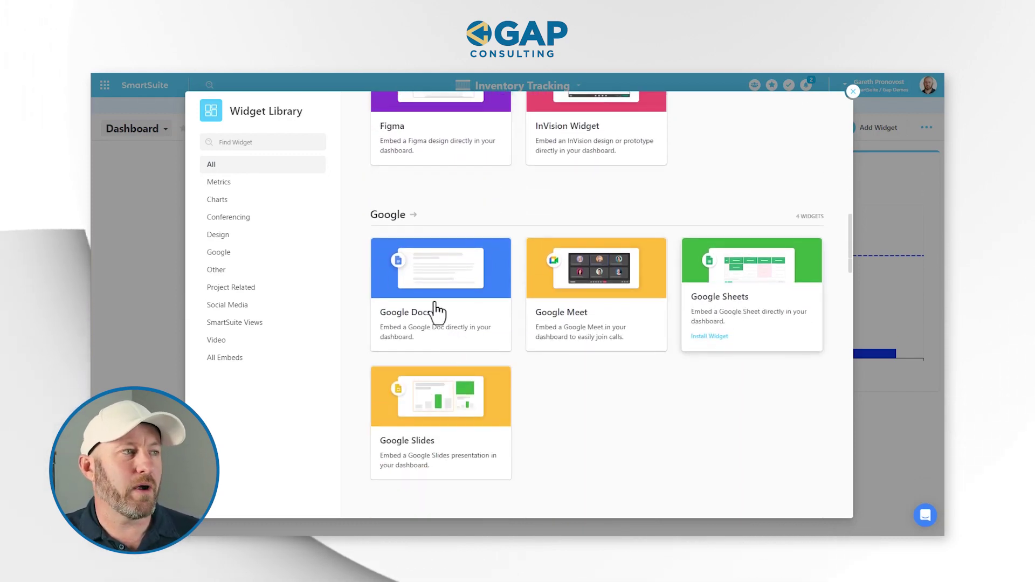
mouse_move(418, 313)
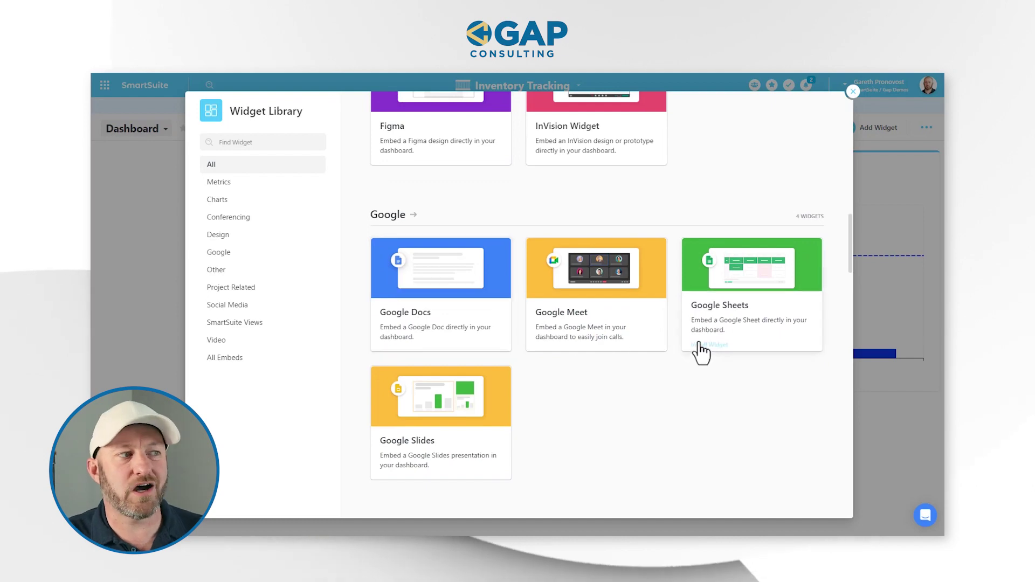
scroll(580, 414, "down", 1)
scroll(574, 406, "down", 10)
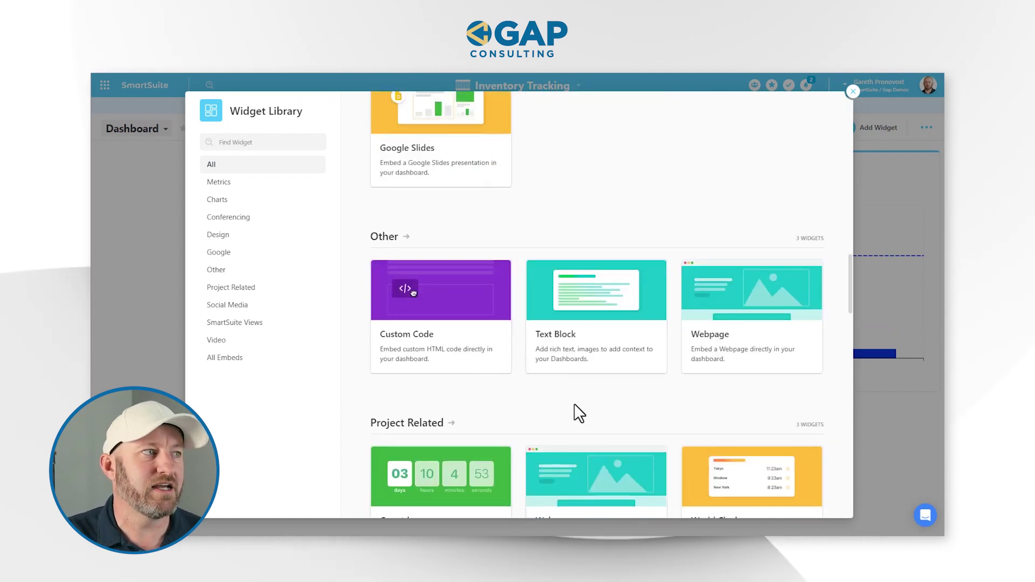
scroll(574, 410, "down", 5)
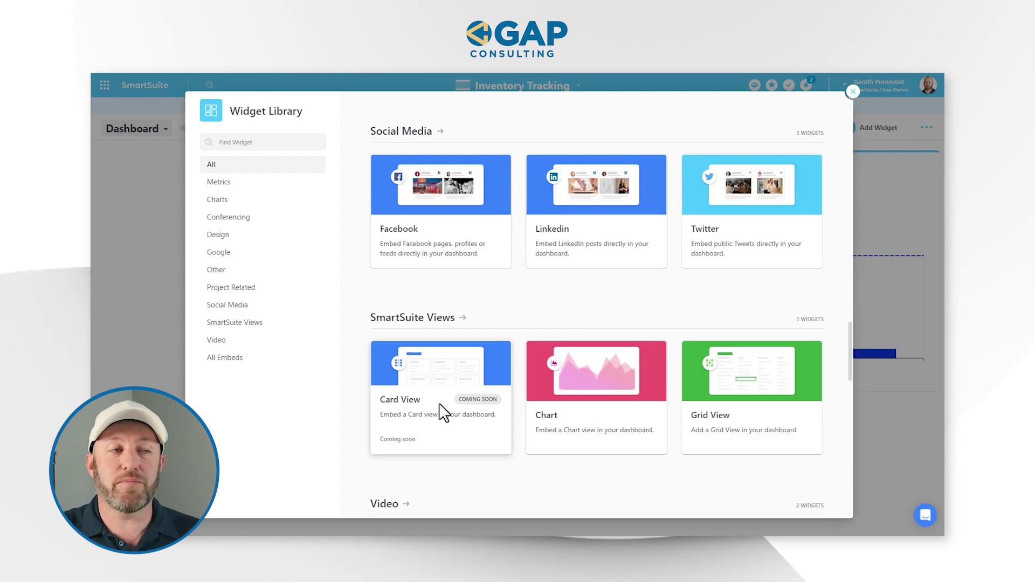
left_click(720, 417)
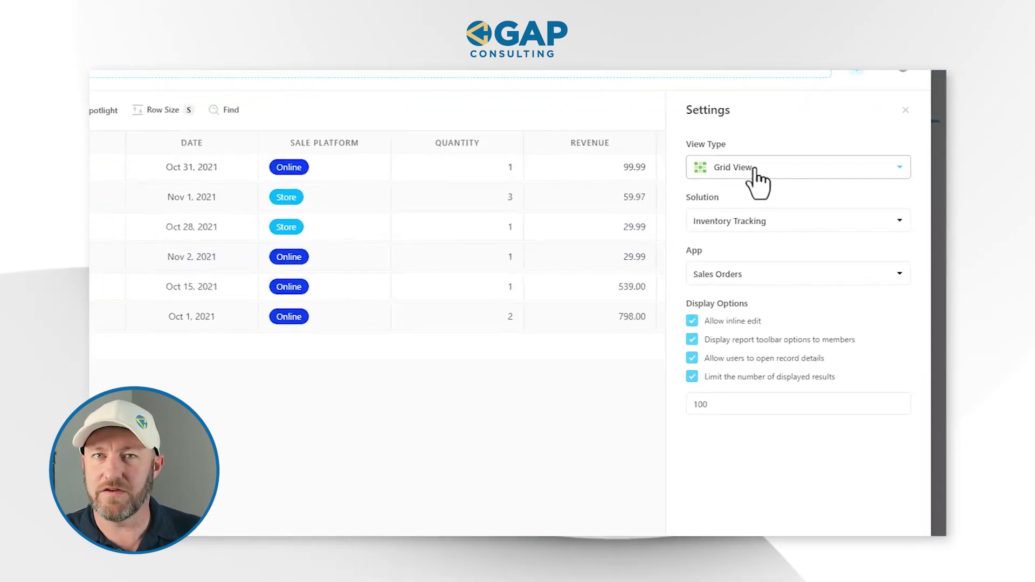
Step: Keep Inventory Tracking as the grid's solution and add the Sales Orders grid widget to the dashboard
left_click(738, 222)
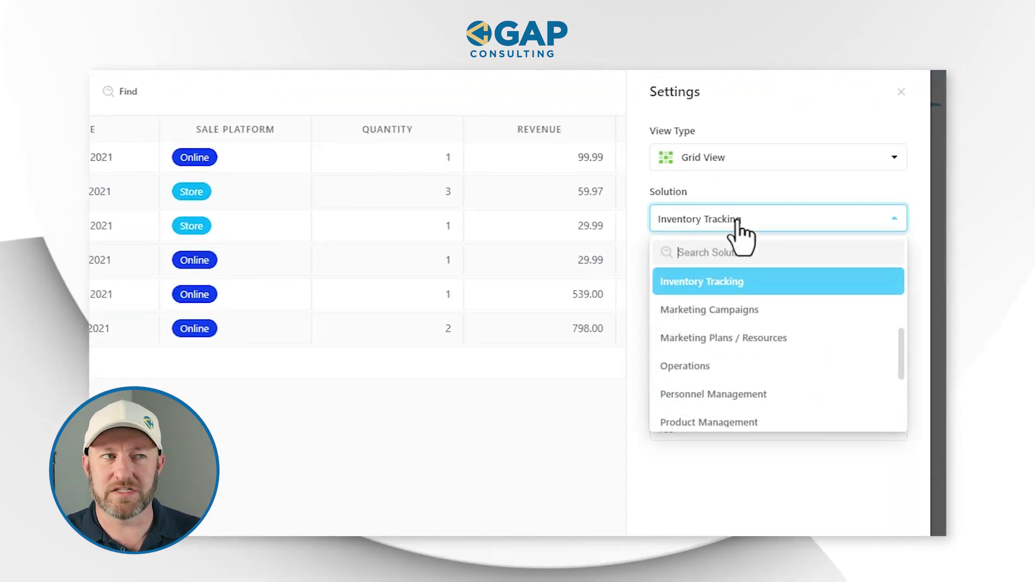
left_click(738, 222)
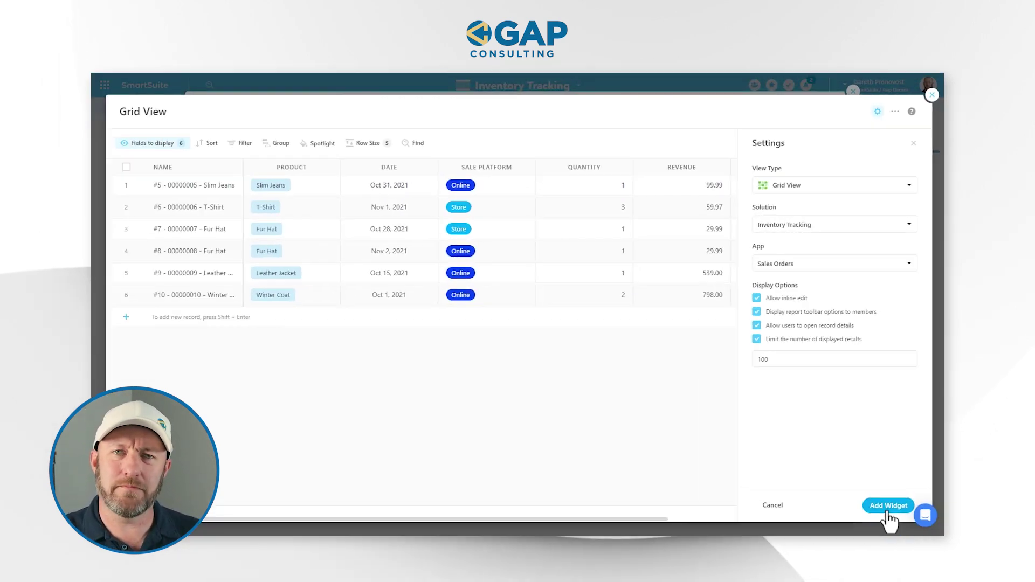
left_click(888, 509)
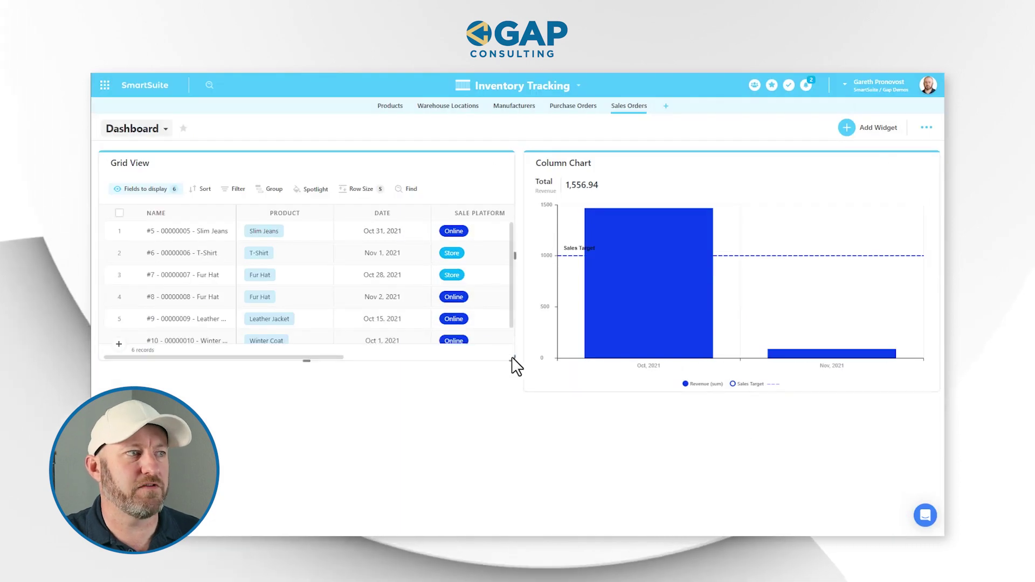
Step: Add a new sales order record named #11 at the end of the grid widget
scroll(511, 360, "right", 5)
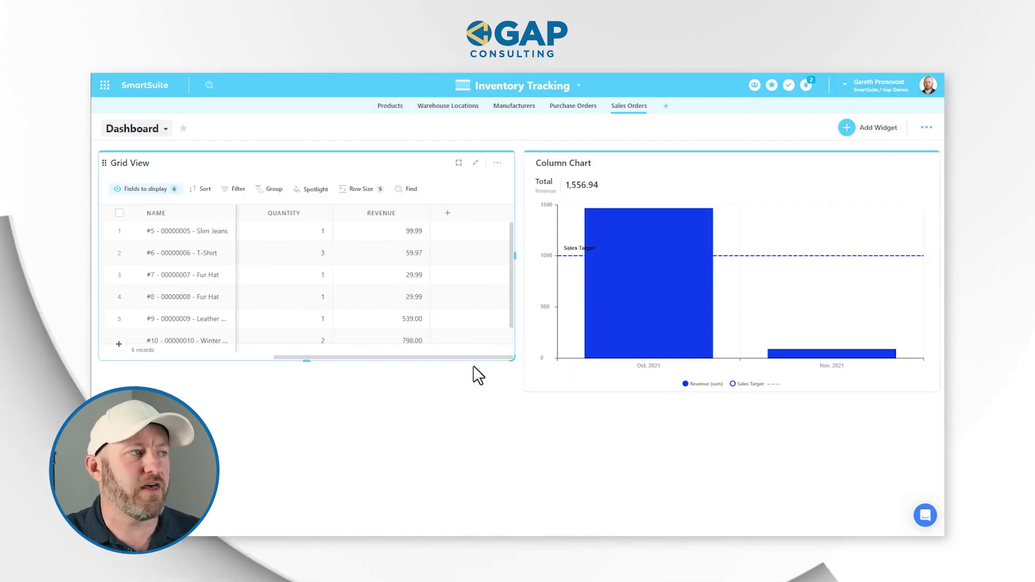
scroll(364, 341, "down", 3)
left_click(196, 329)
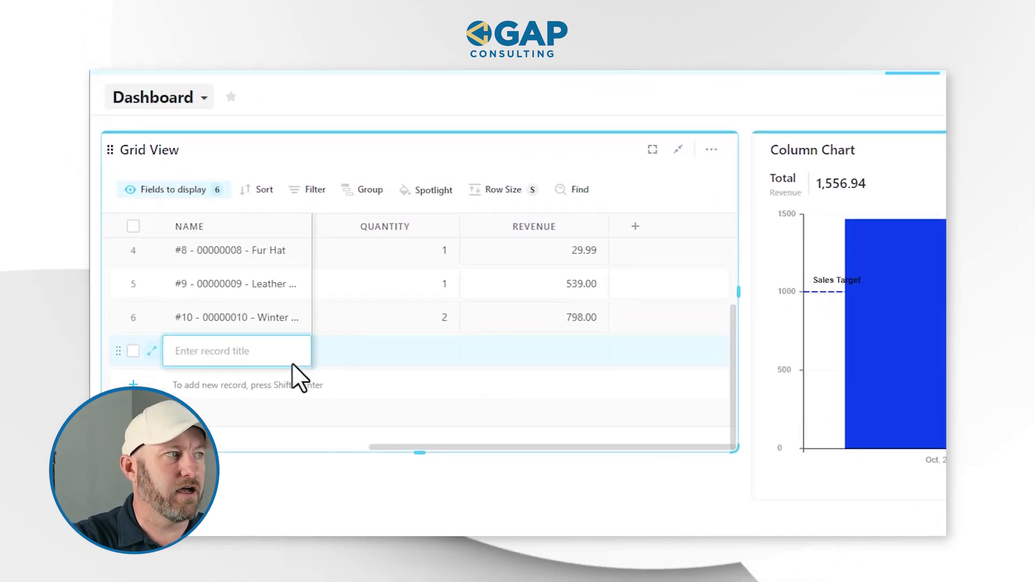
key("Return")
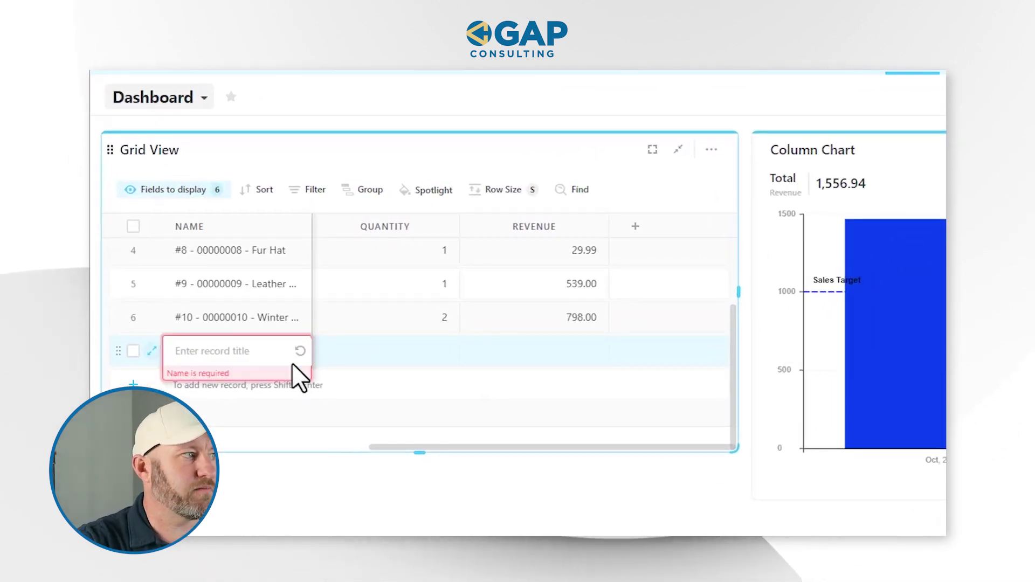
type("#11")
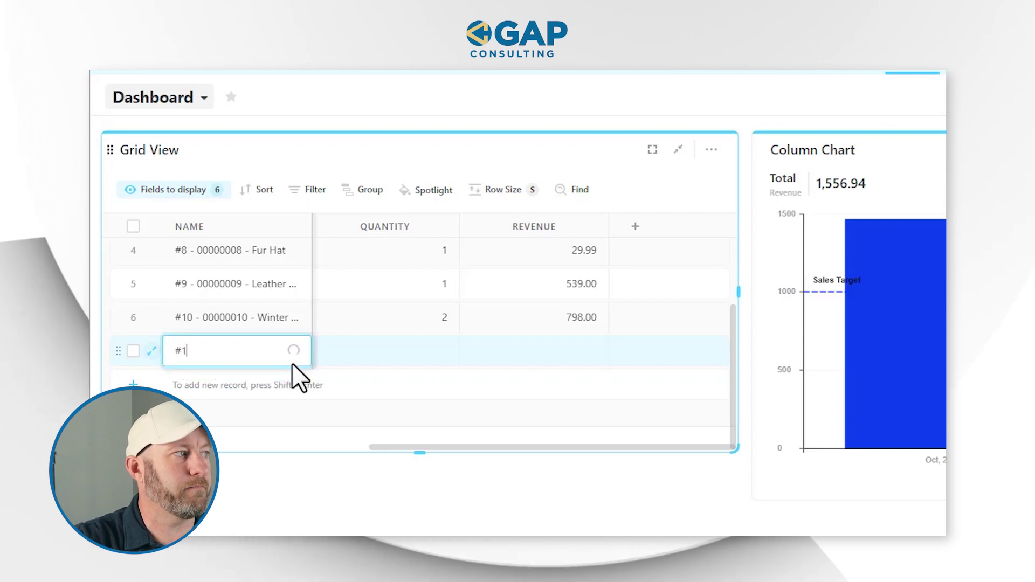
Step: Set the quantity of record #11 to 4
left_click(313, 355)
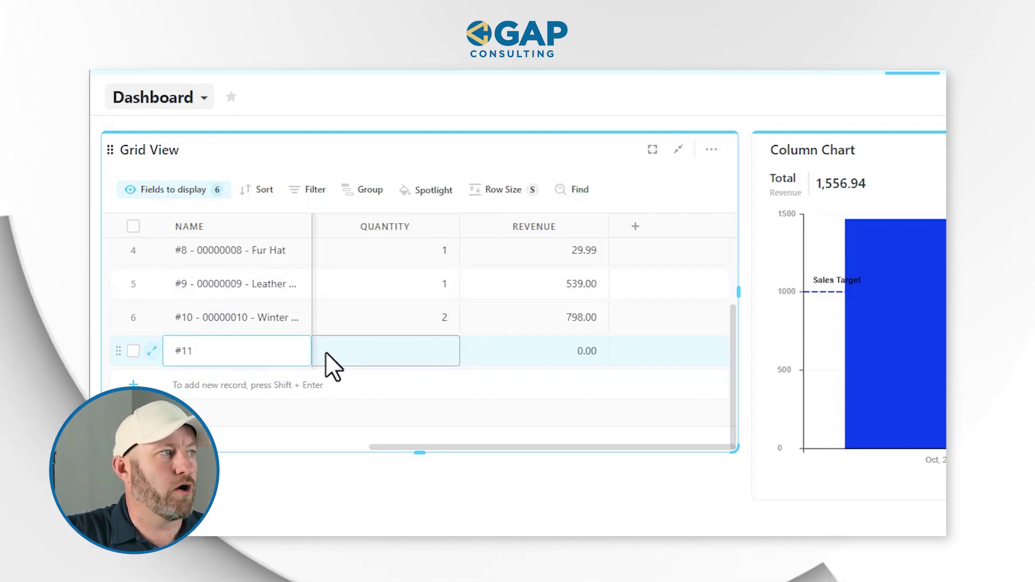
left_click(350, 352)
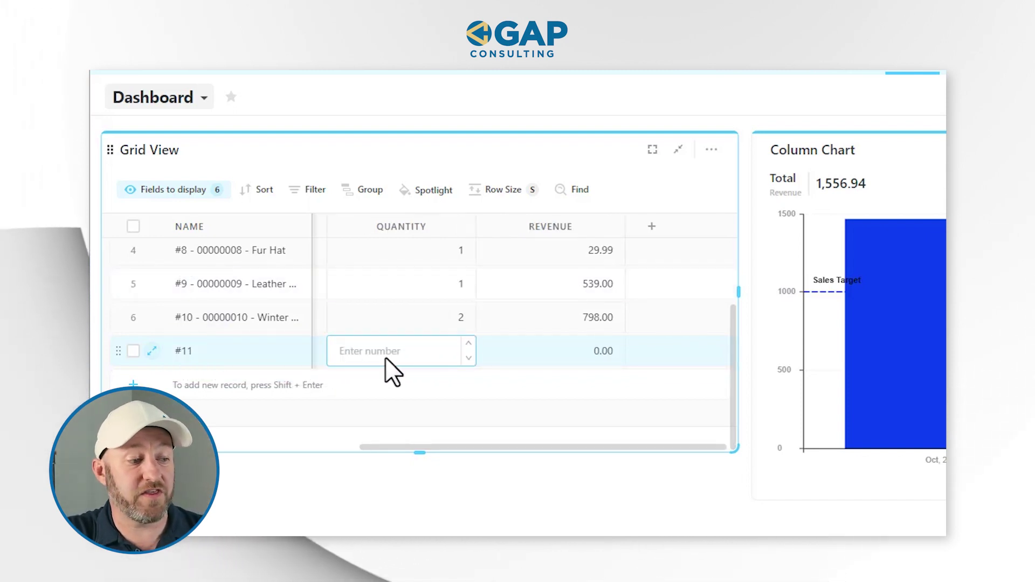
type("4")
left_click(285, 352)
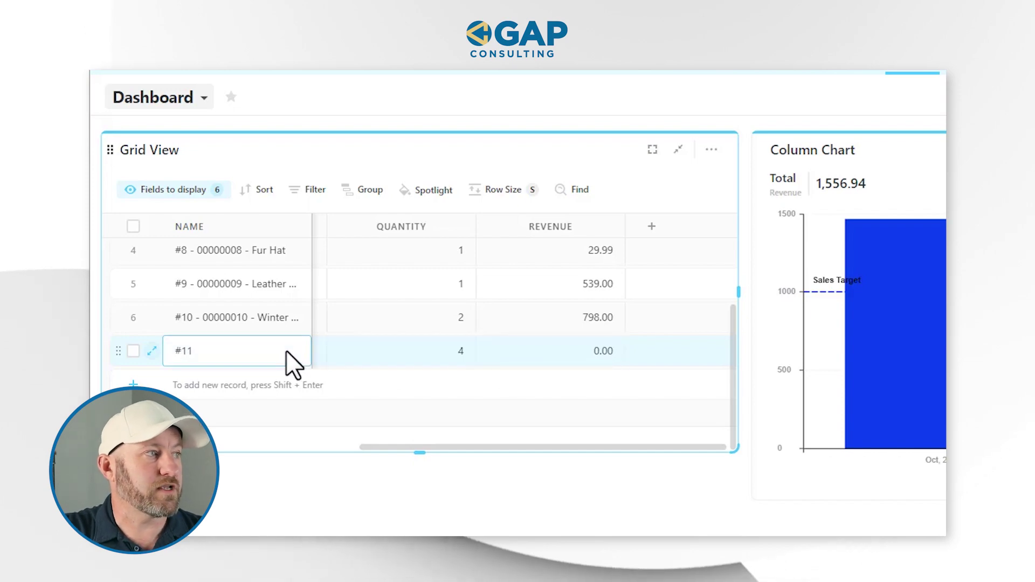
Step: Link the Slim Jeans product to sales order record #11 in the grid
key("Tab")
left_click(327, 351)
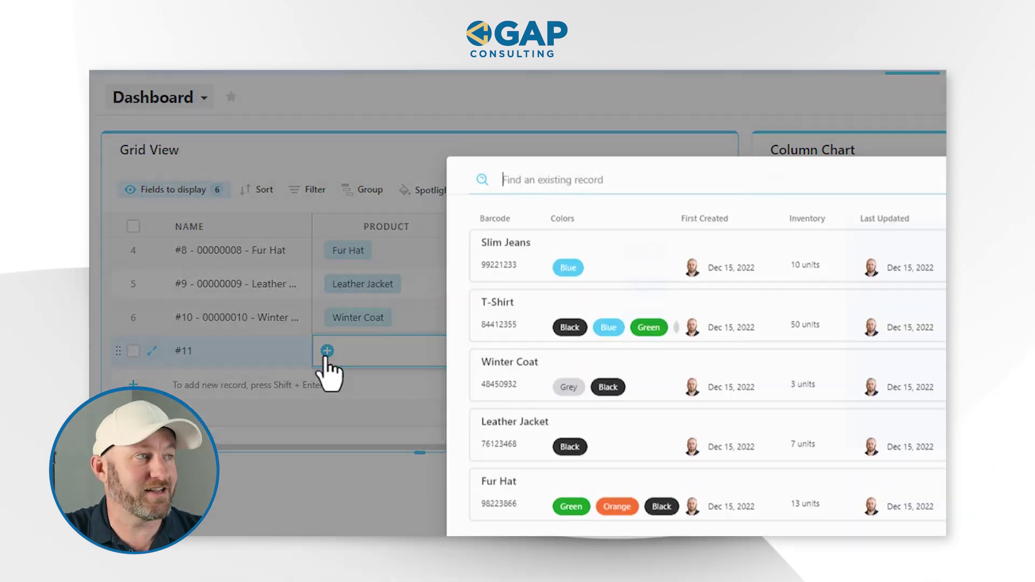
key("Escape")
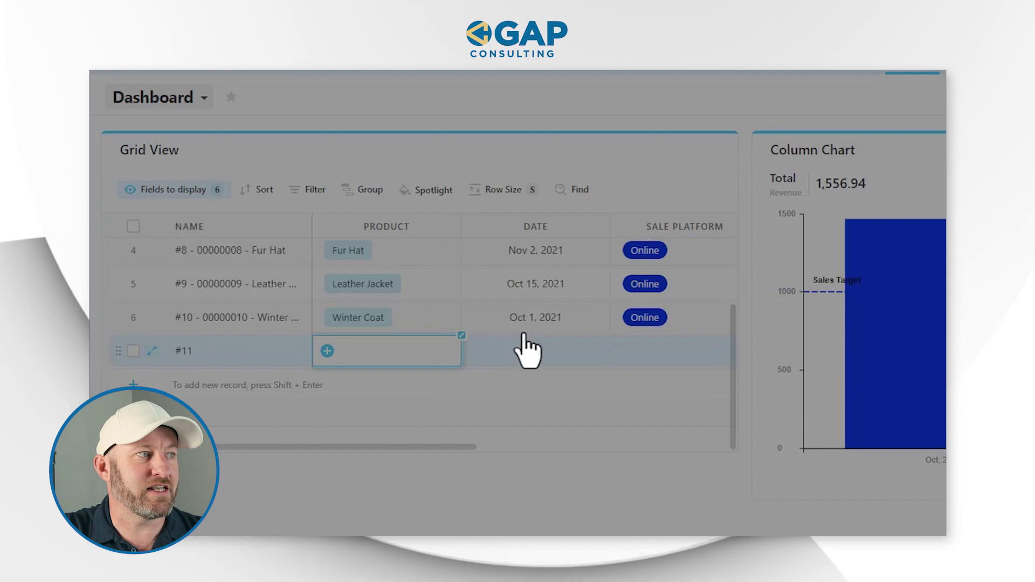
Step: Set the date of record #11 to Nov 9, 2022
left_click(536, 355)
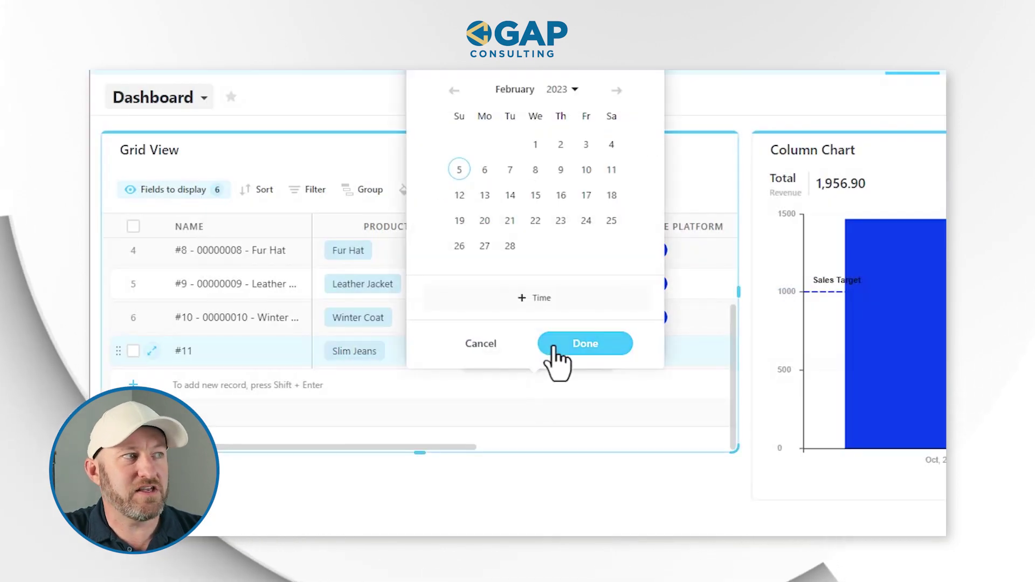
left_click(454, 90)
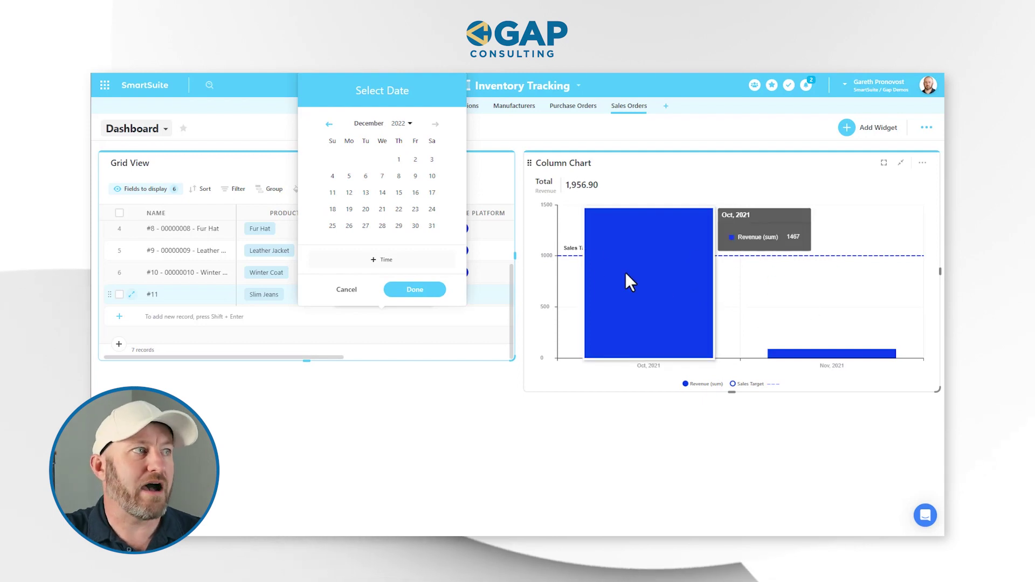
left_click(329, 124)
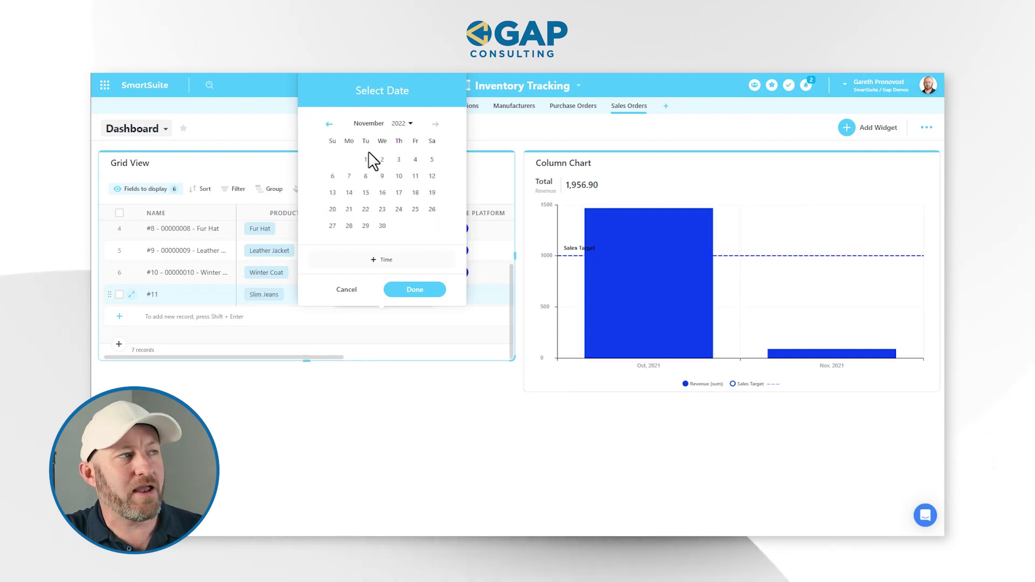
left_click(383, 179)
left_click(417, 301)
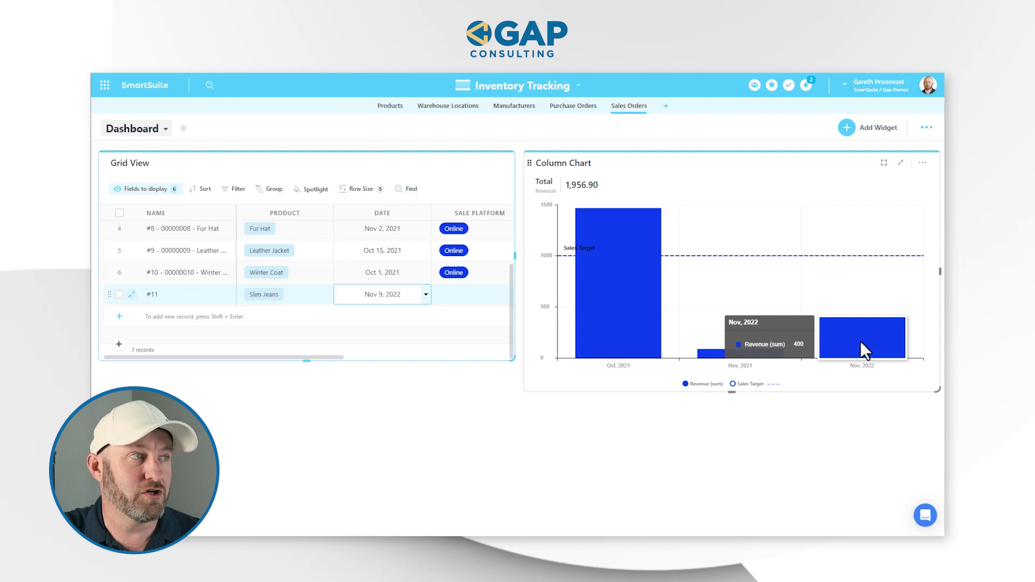
Step: Change the date of record #11 to Nov 18, 2021
left_click(405, 297)
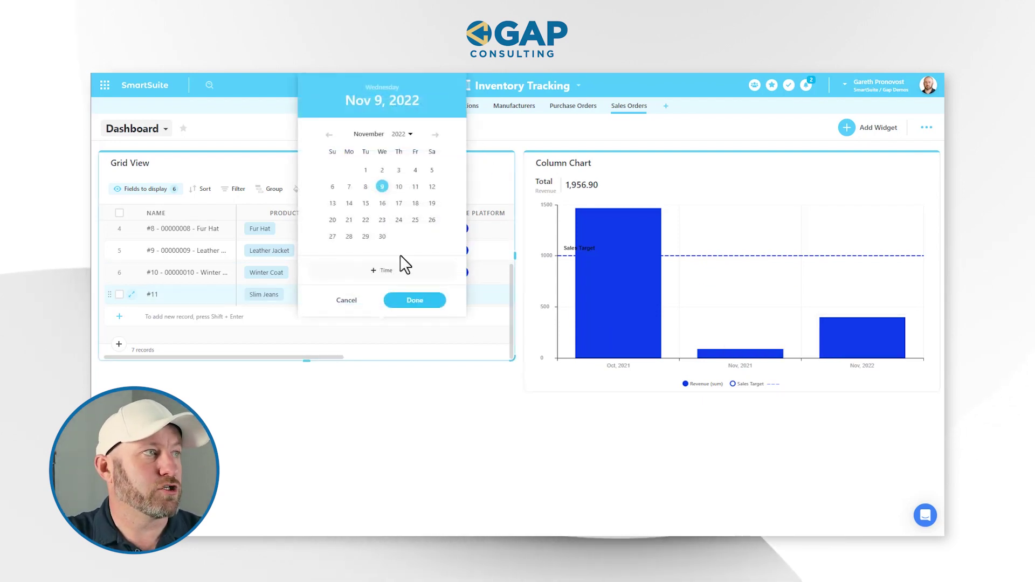
double_click(329, 135)
triple_click(329, 135)
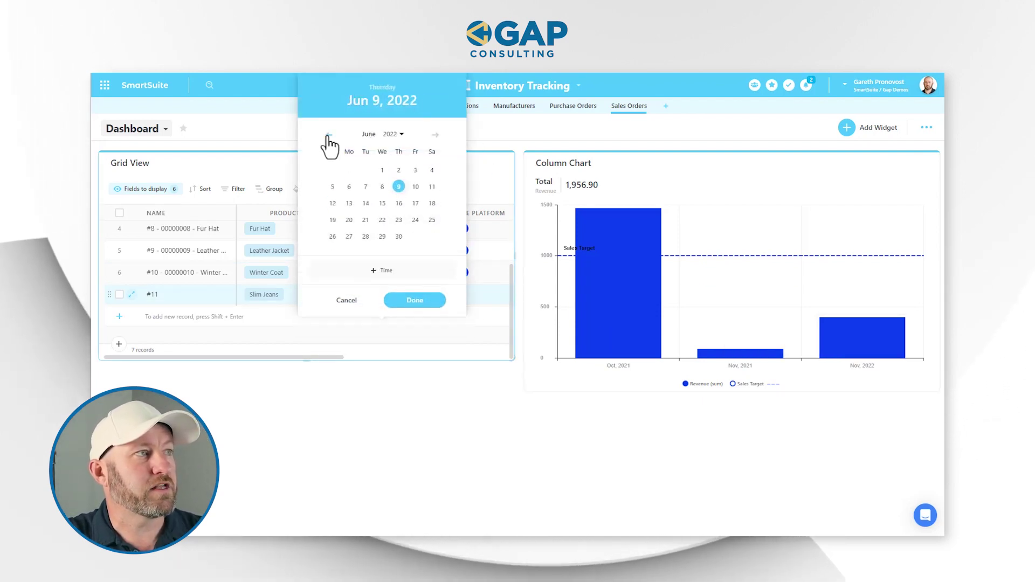
triple_click(329, 134)
left_click(329, 135)
left_click(329, 134)
left_click(329, 135)
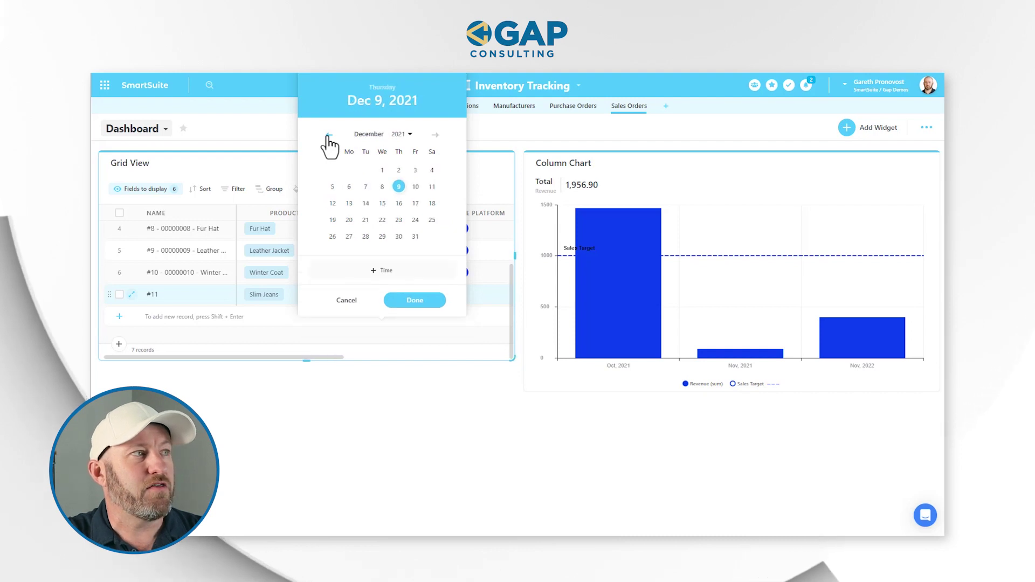
left_click(399, 203)
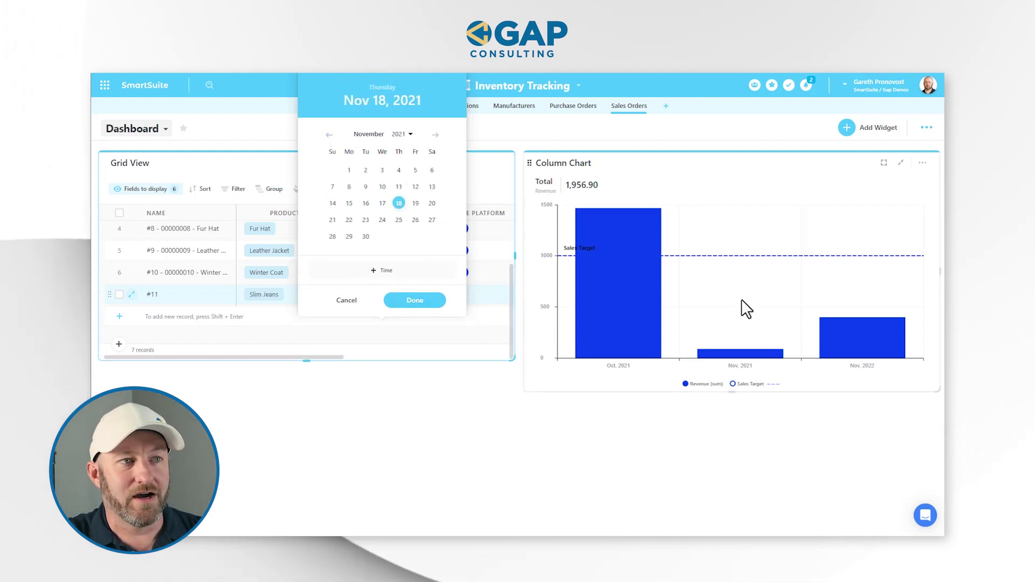
left_click(415, 300)
mouse_move(814, 338)
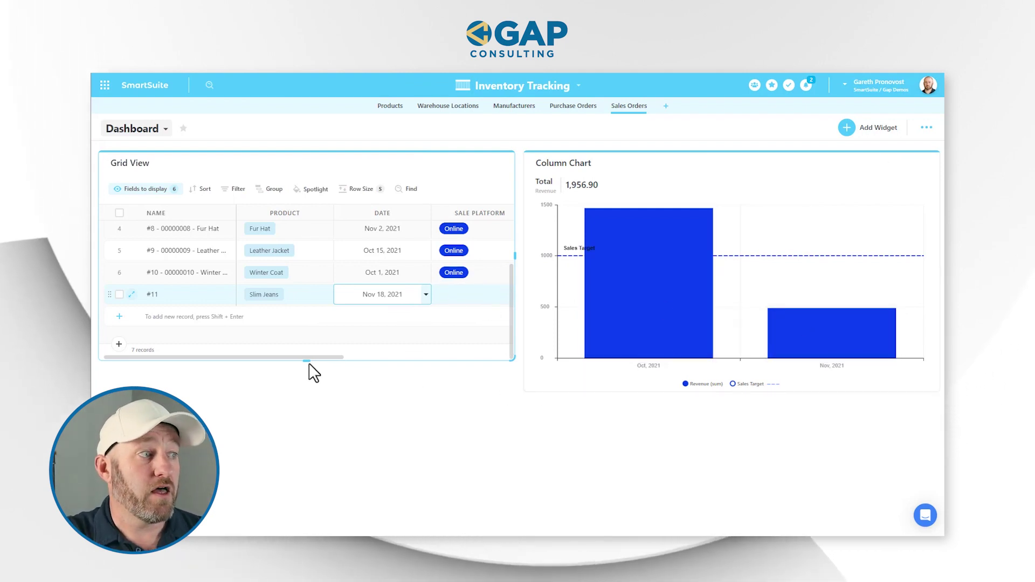
Step: Increase the Grid View widget's height until its lower edge lines up with the Column Chart widget
left_click_drag(306, 360, 311, 395)
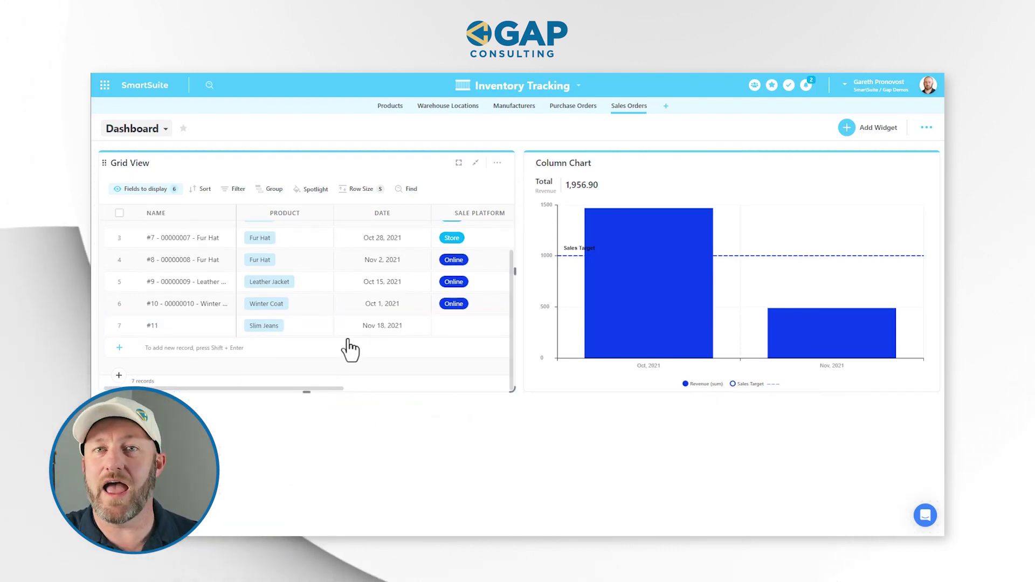
mouse_move(780, 324)
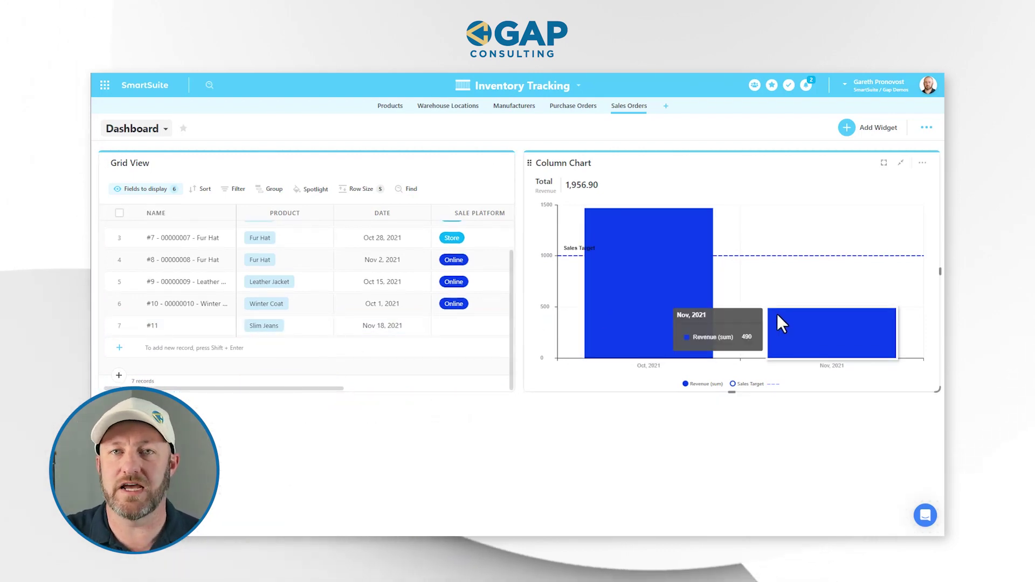